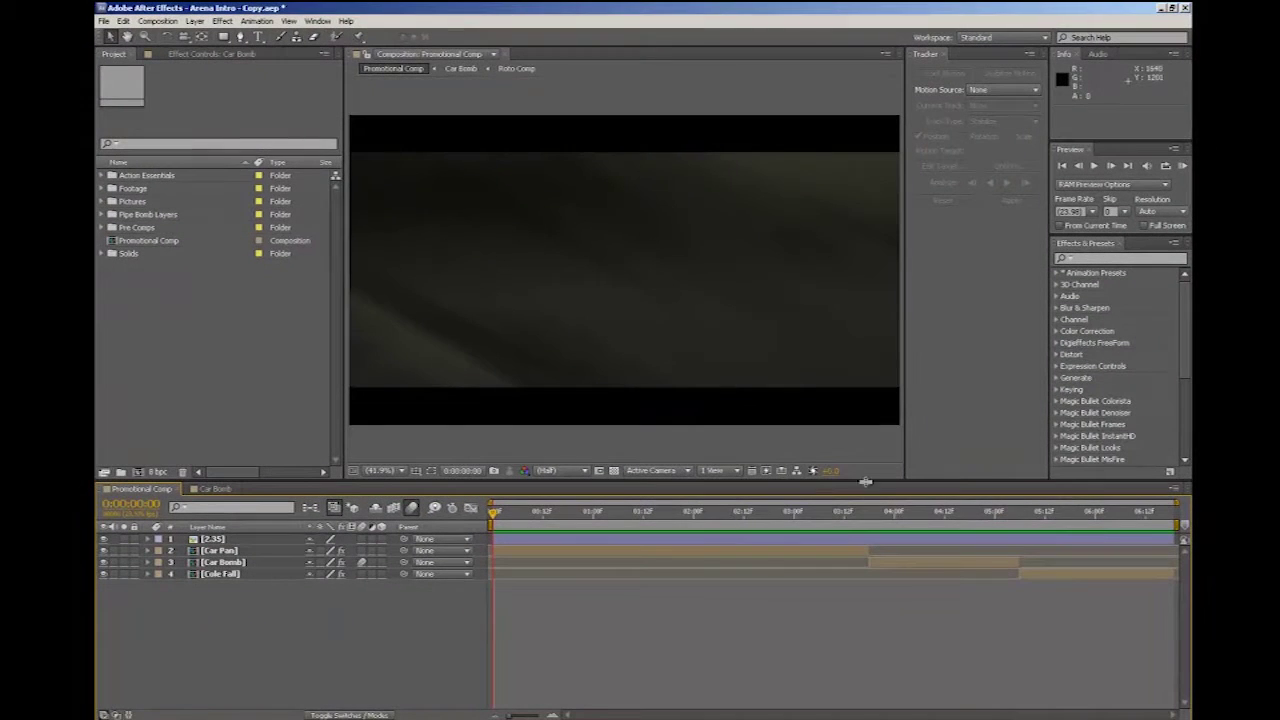
Step: Scrub the Promotional Comp repeatedly through the 4:00–5:00 explosion frames, ending beside the actor
mouse_move(888, 533)
mouse_down()
mouse_move(958, 538)
mouse_move(940, 562)
mouse_up()
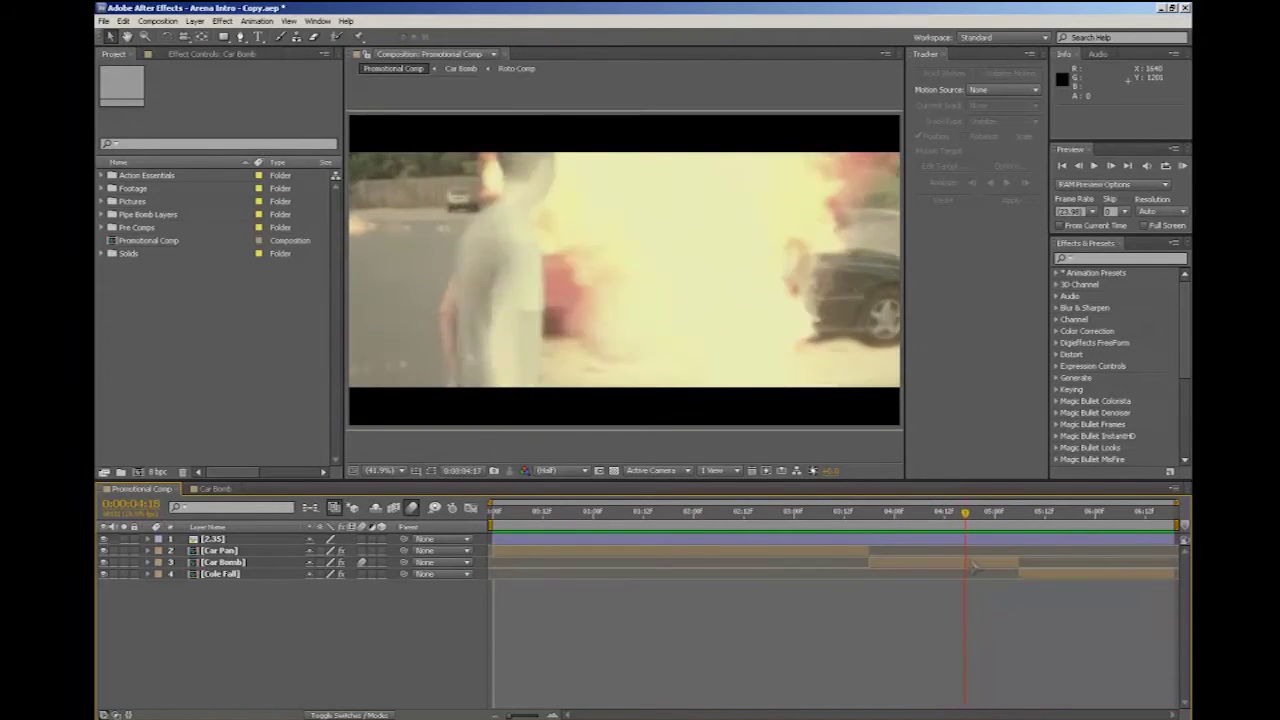
drag(940, 562, 1002, 563)
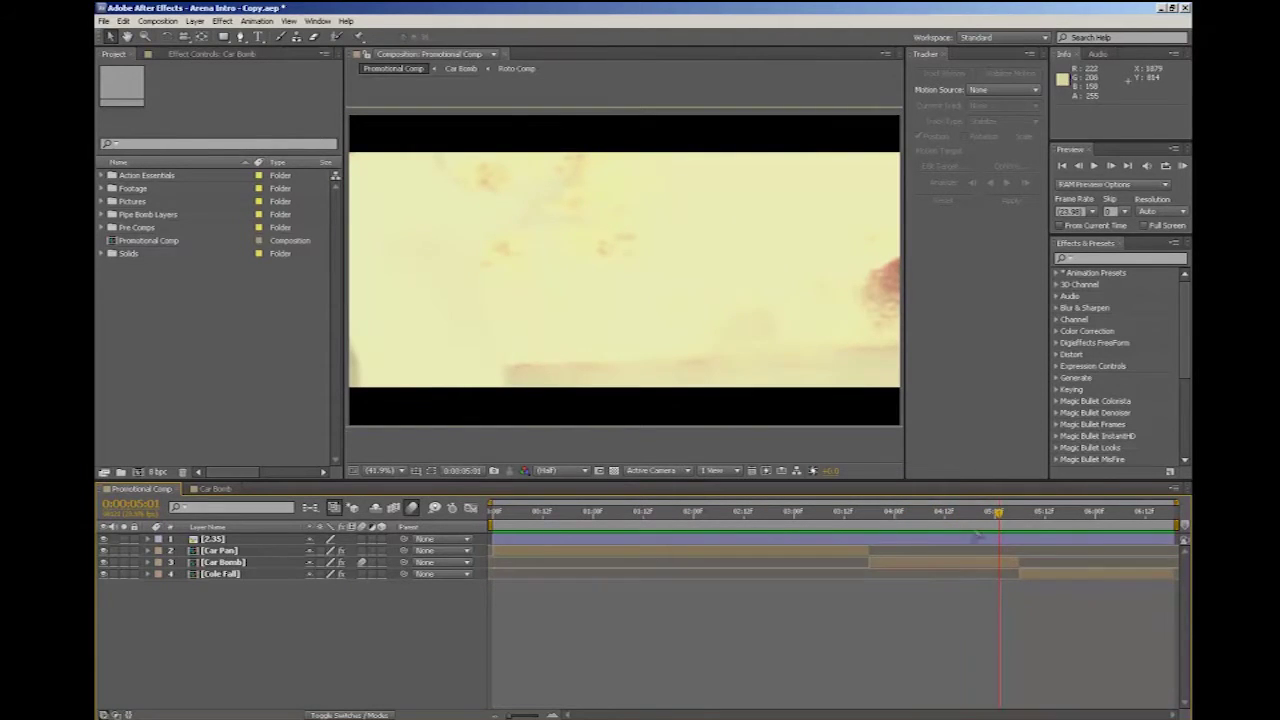
drag(925, 530, 1008, 523)
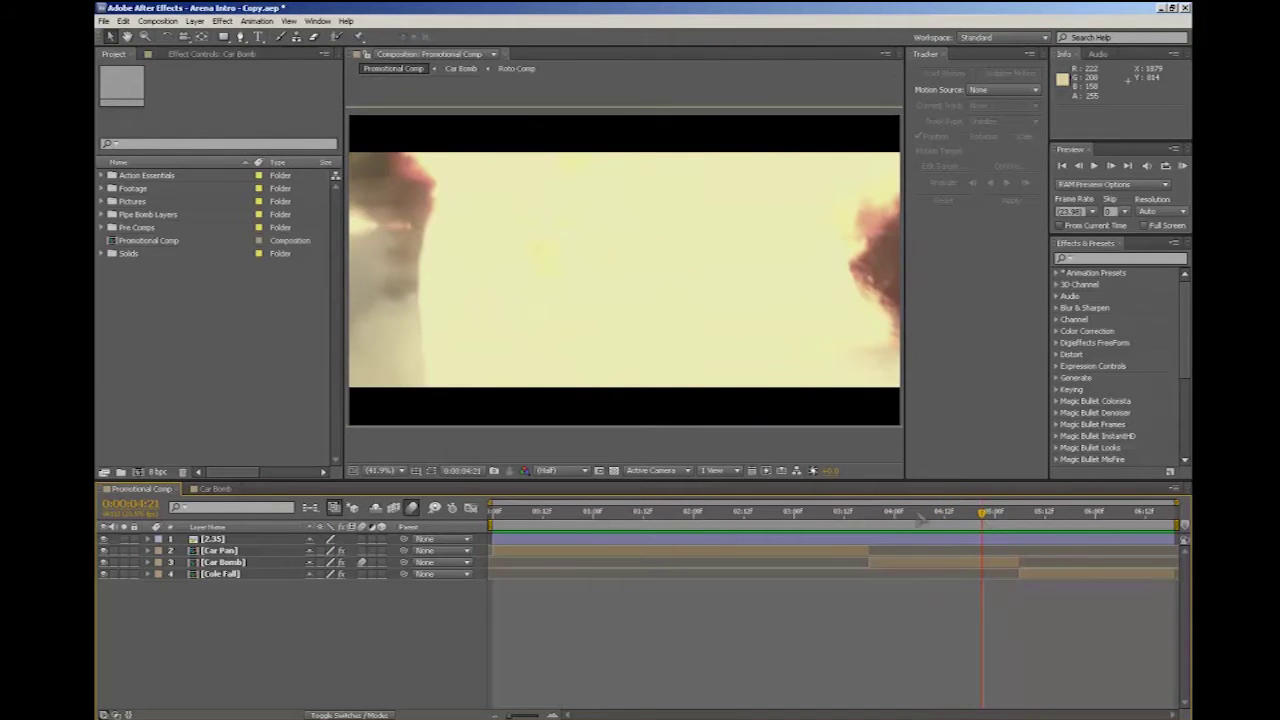
drag(922, 519, 1001, 524)
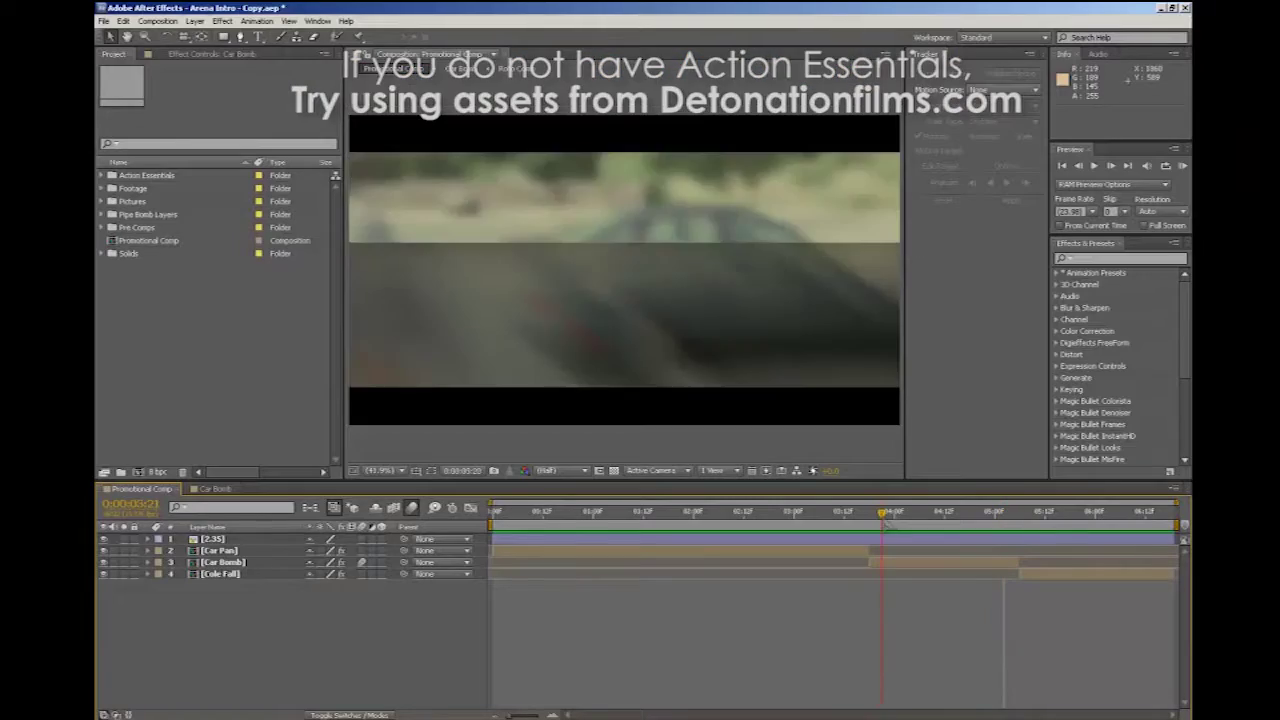
drag(884, 518, 972, 529)
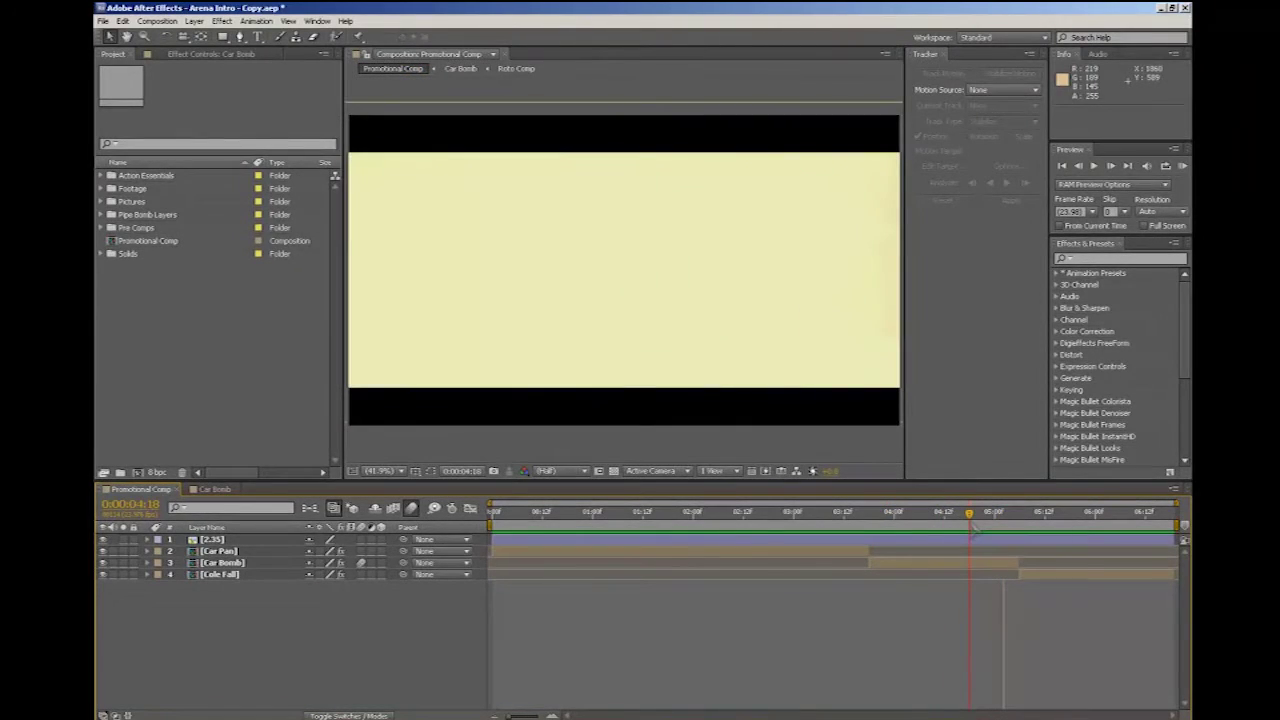
Step: Nudge the playhead back one frame to the explosion, then just past it
drag(972, 528, 968, 531)
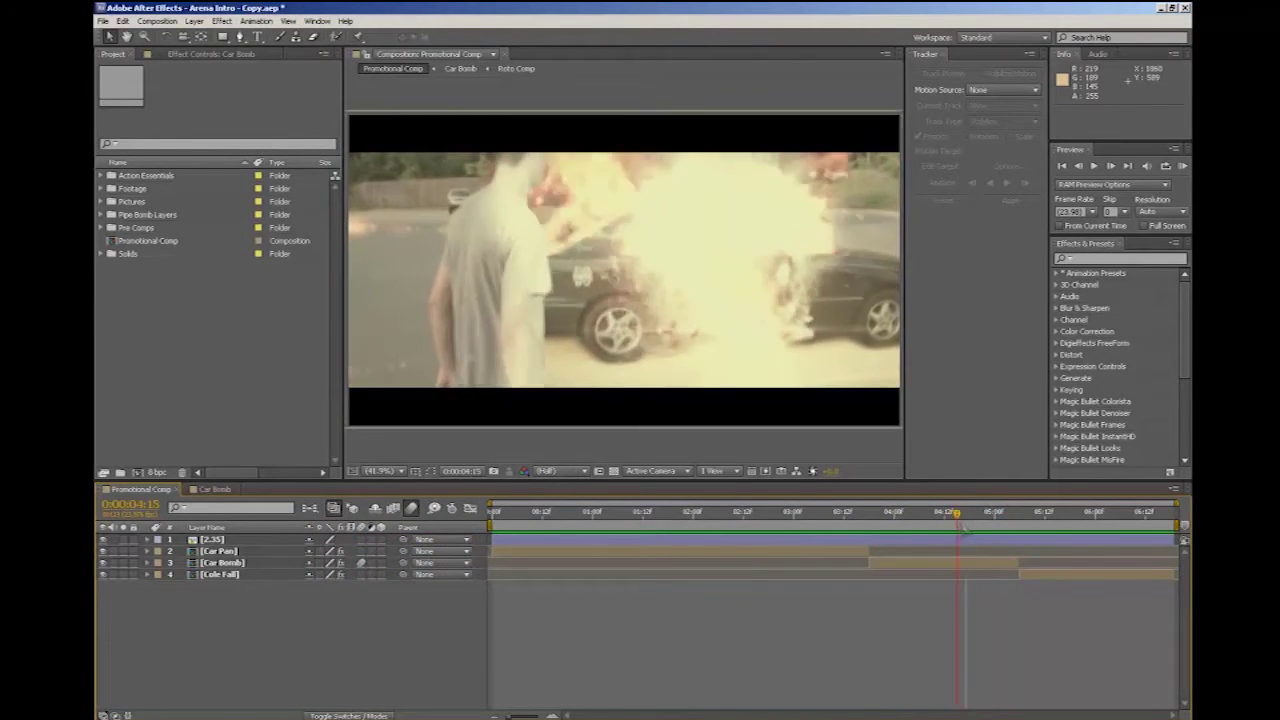
drag(983, 512, 1000, 515)
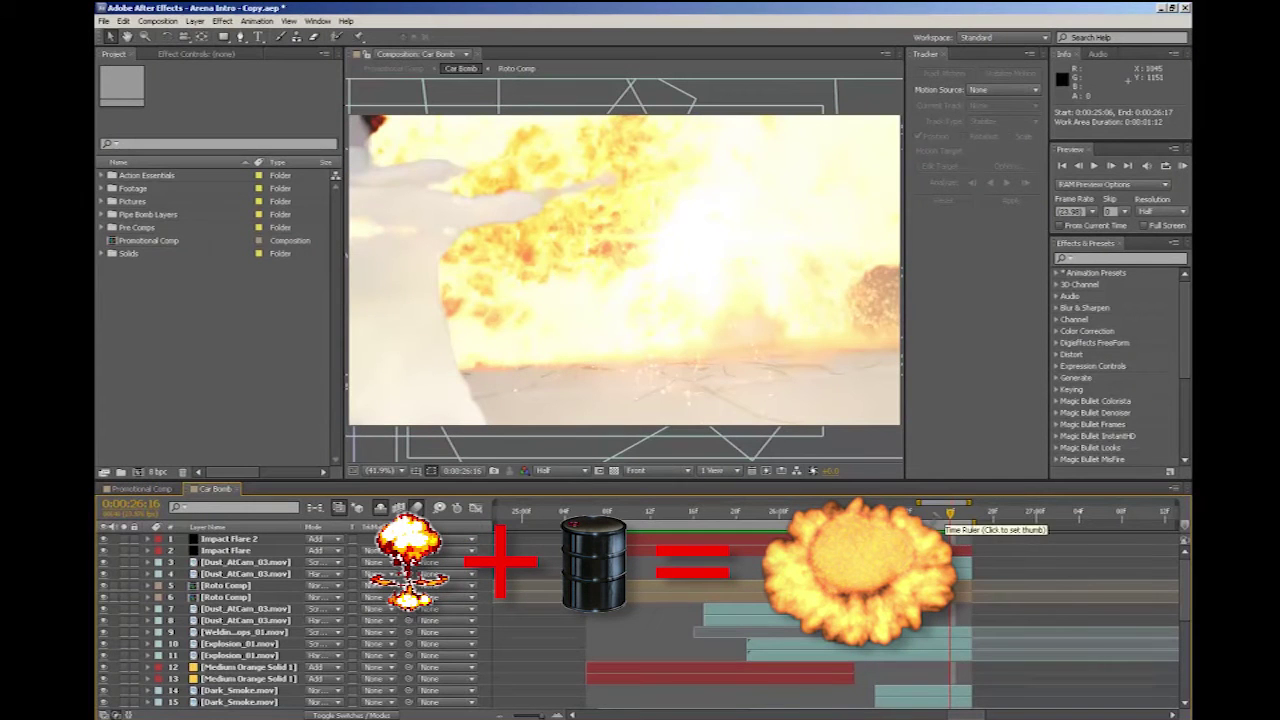
Step: Stop the Car Bomb preview and return to 0:00:25:17, before the blast
click(918, 514)
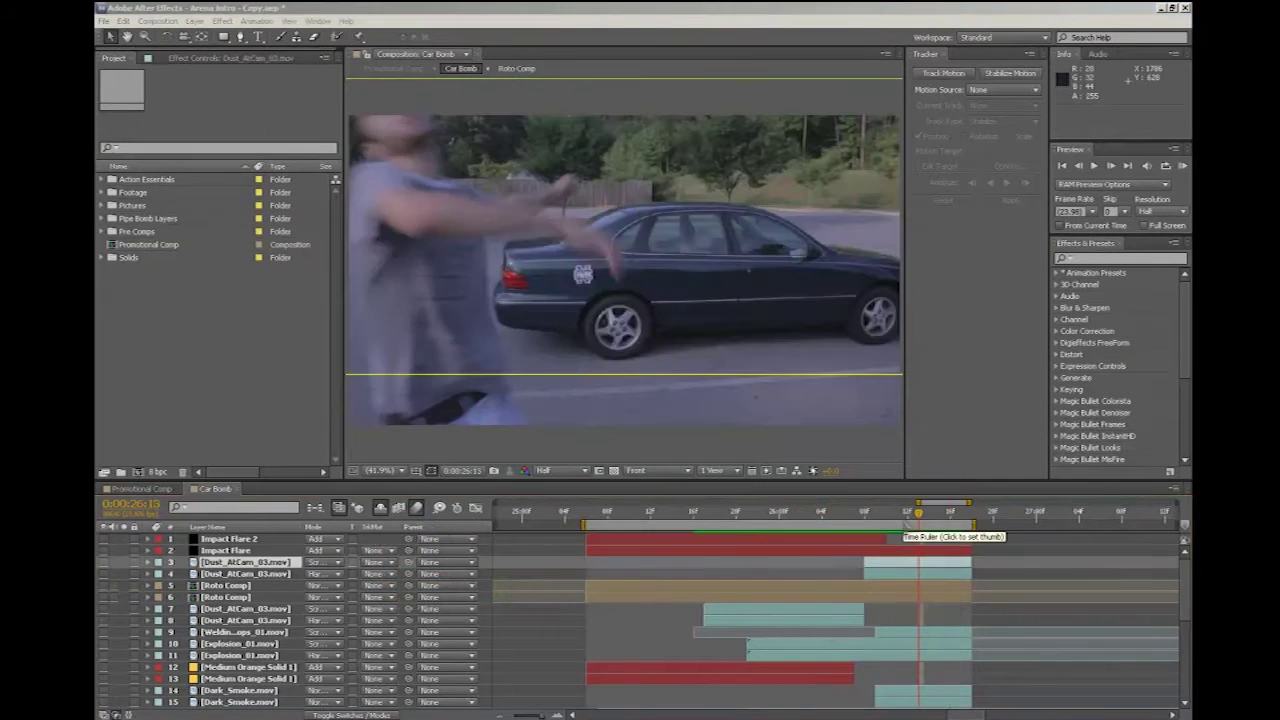
drag(918, 514, 886, 514)
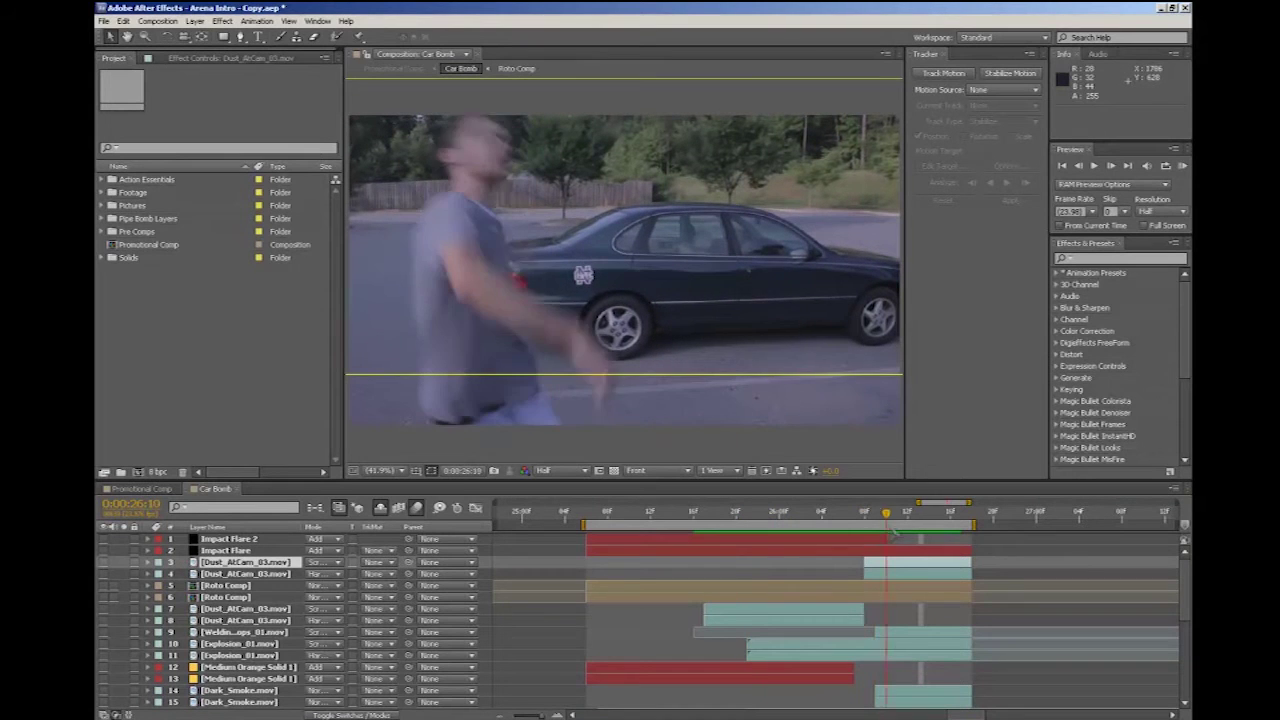
drag(895, 533, 709, 535)
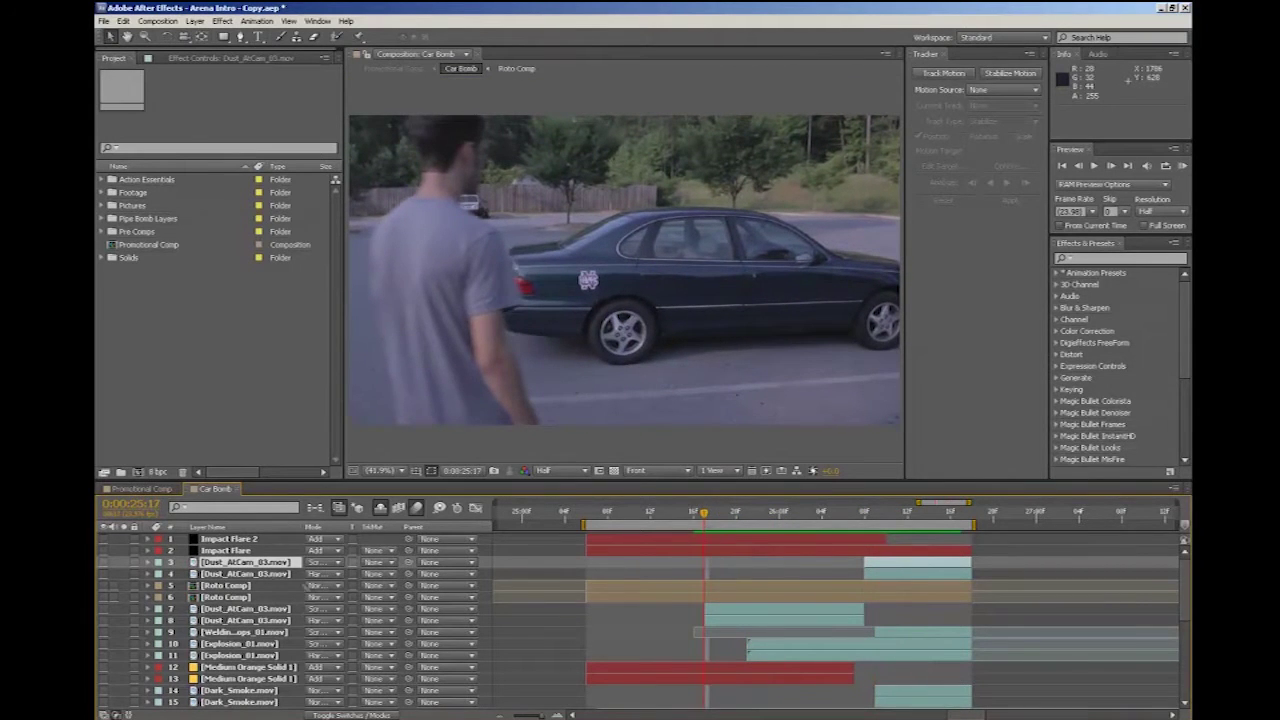
Step: Move to 26:00, expand the Action Essentials folder, and show Roto Comp's effect controls
scroll(275, 600, down, 5)
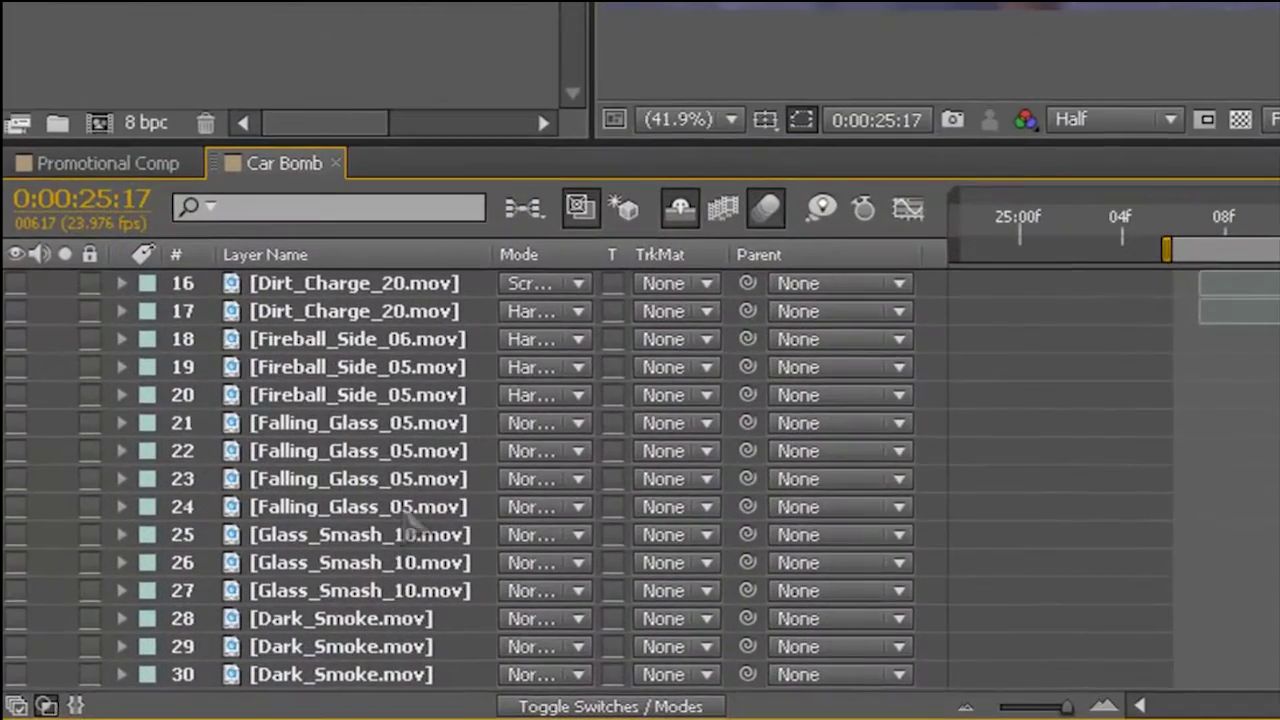
scroll(268, 640, down, 1)
scroll(455, 598, up, 6)
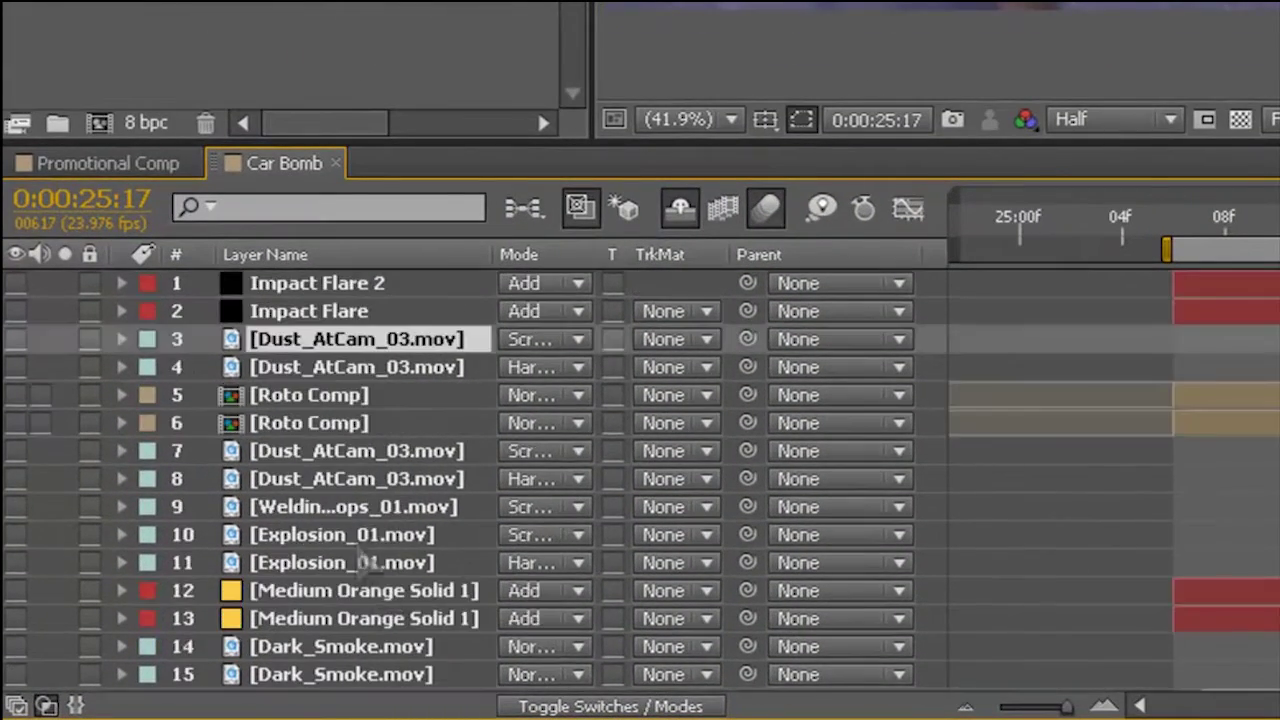
scroll(320, 515, down, 6)
scroll(378, 530, up, 6)
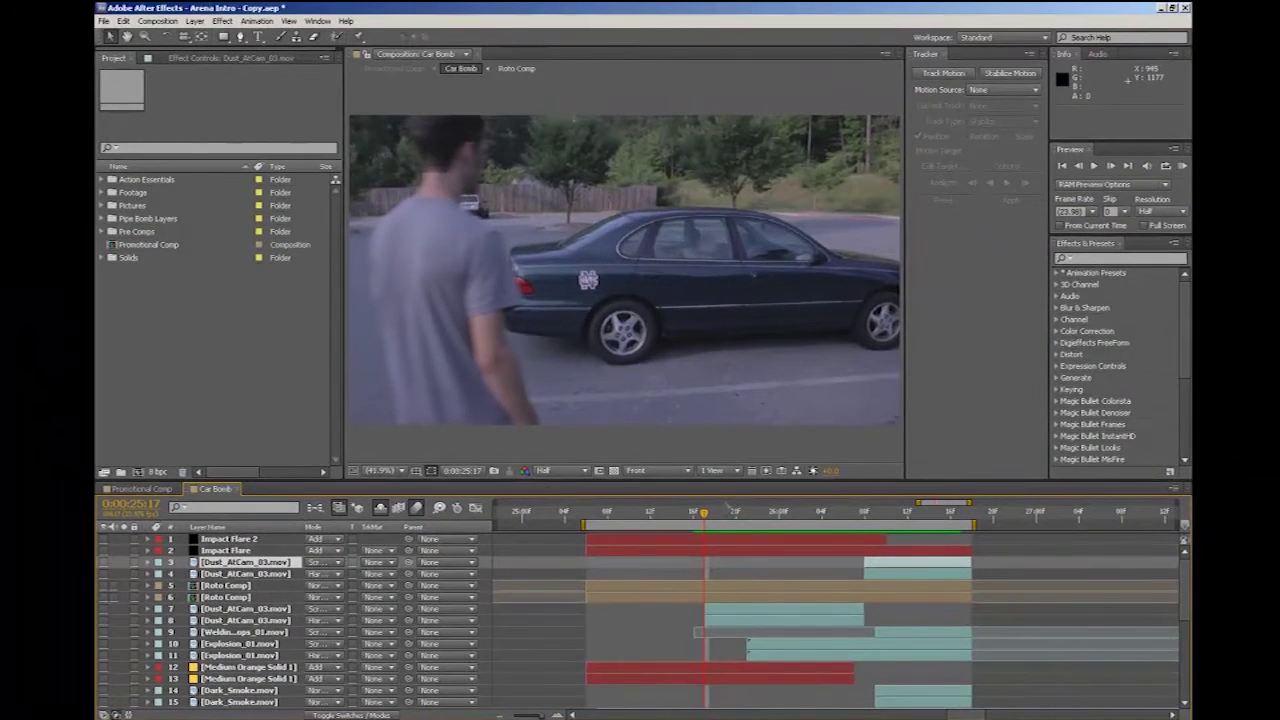
drag(727, 510, 779, 512)
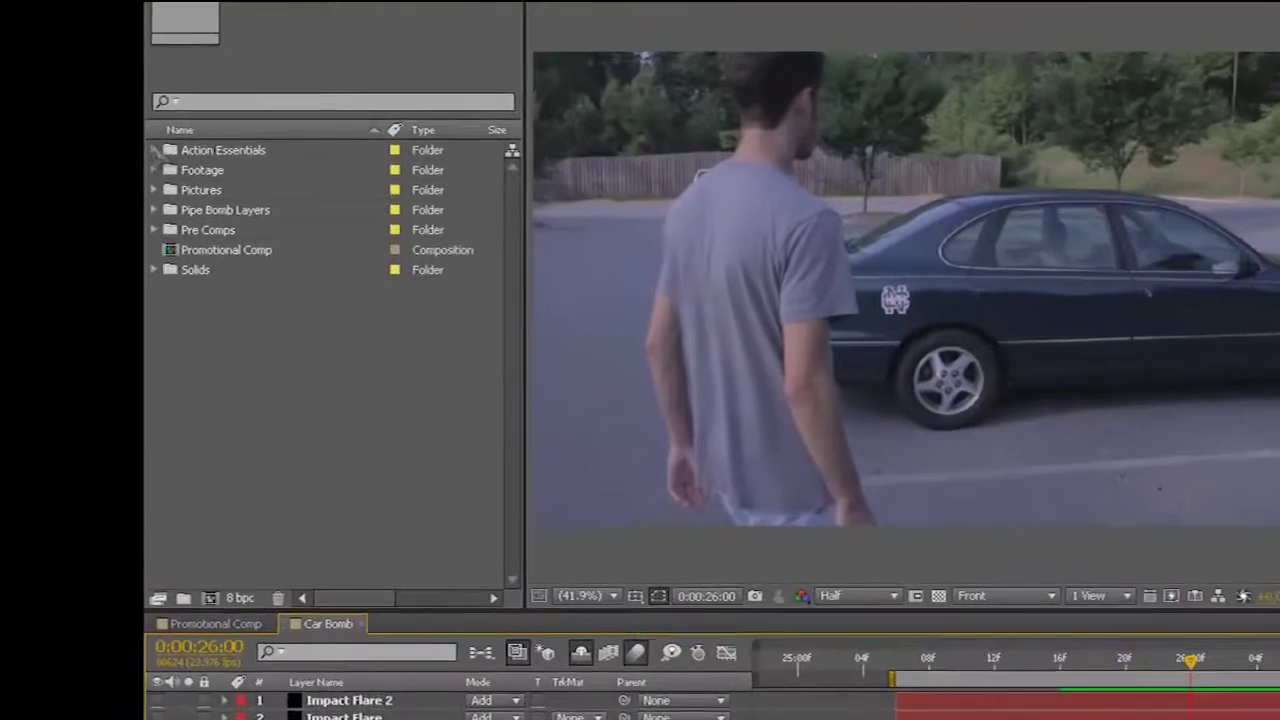
click(101, 179)
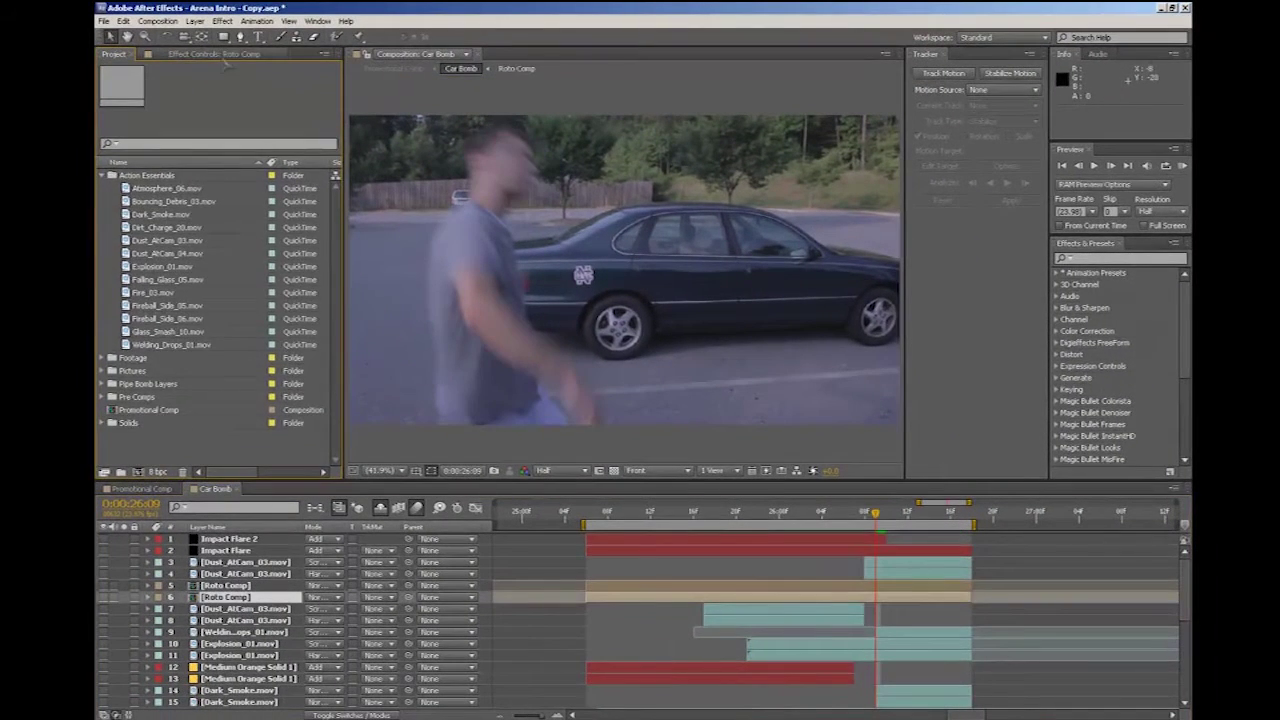
click(225, 56)
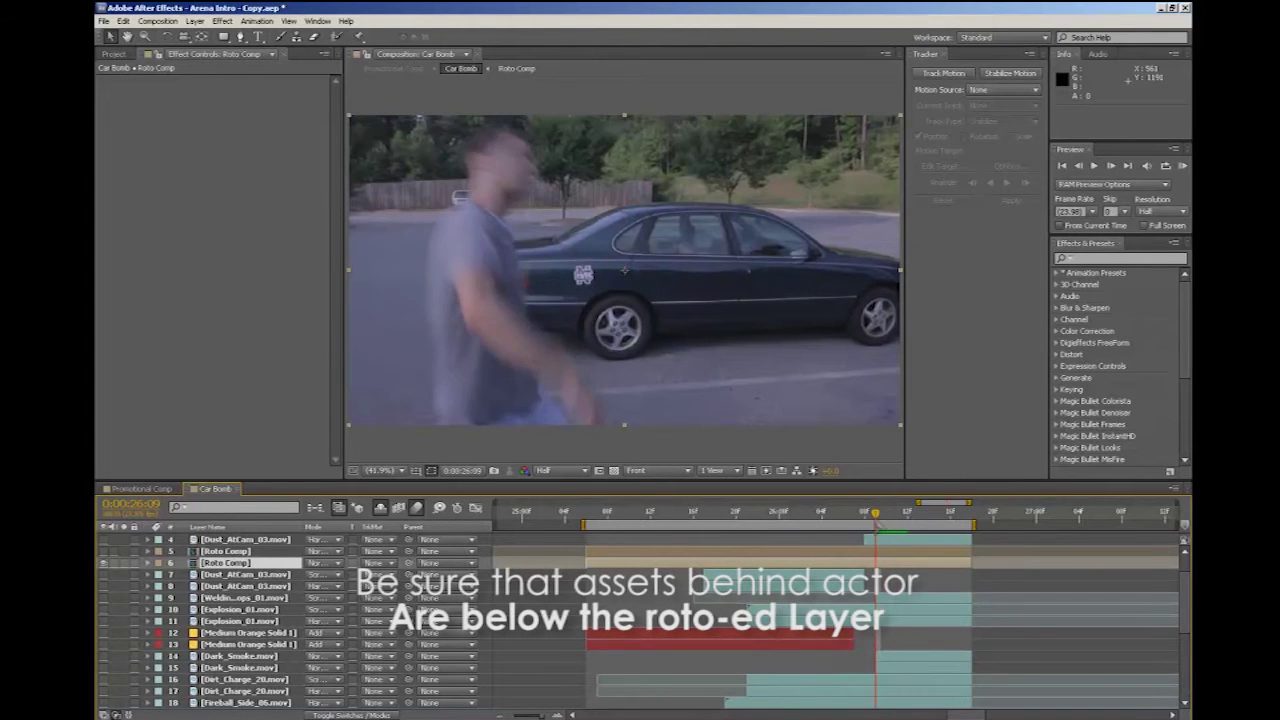
Step: Advance the Car Bomb comp to 0:00:26:11 and review the layer stack order
drag(900, 520, 905, 520)
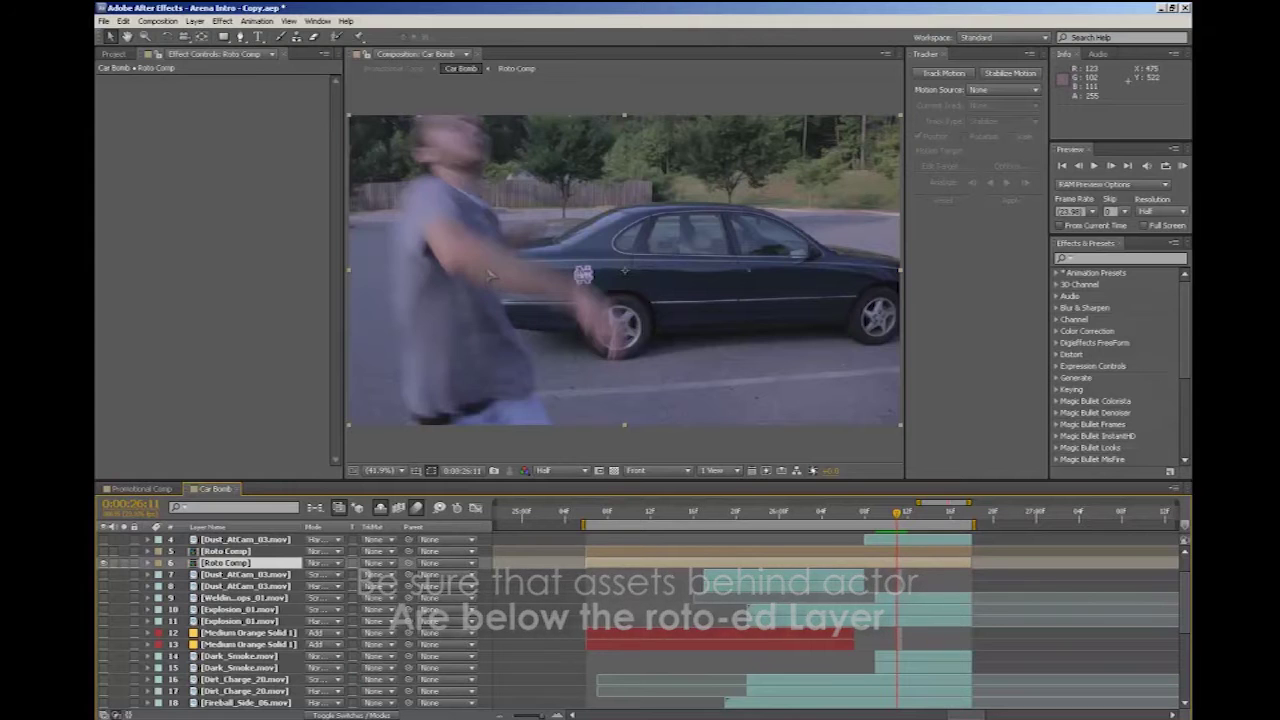
scroll(854, 558, up, 3)
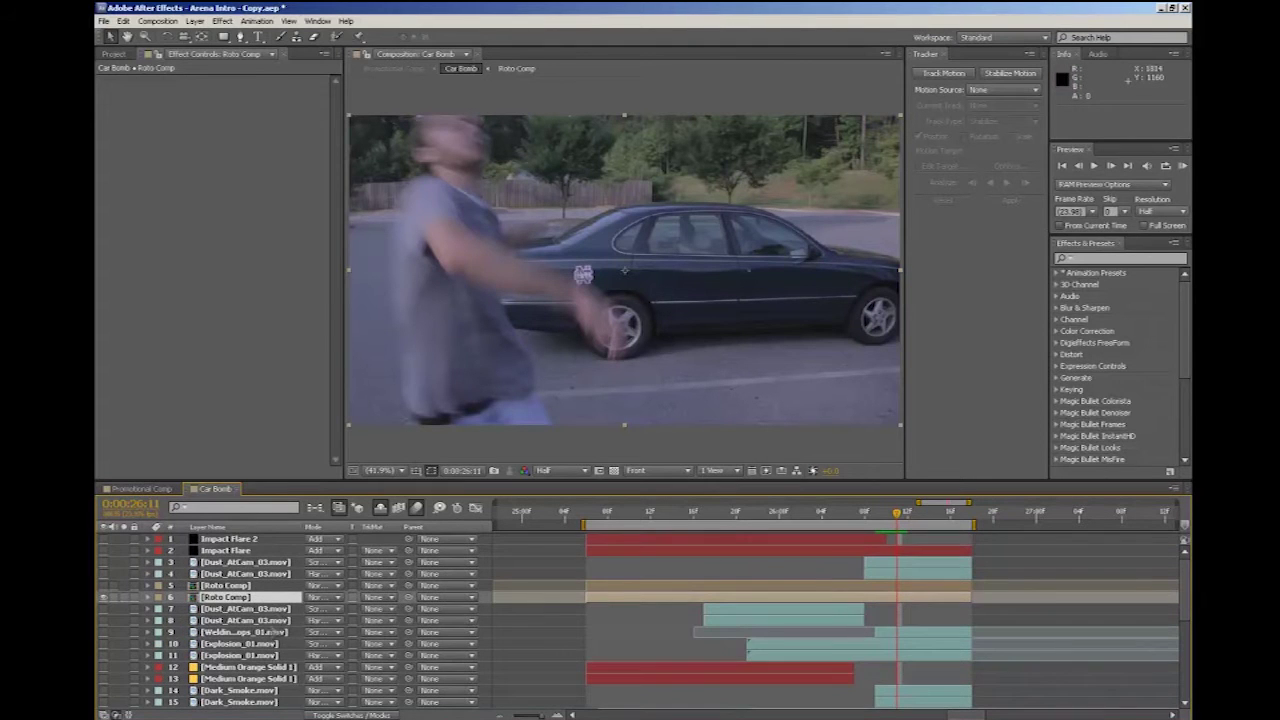
scroll(112, 627, down, 3)
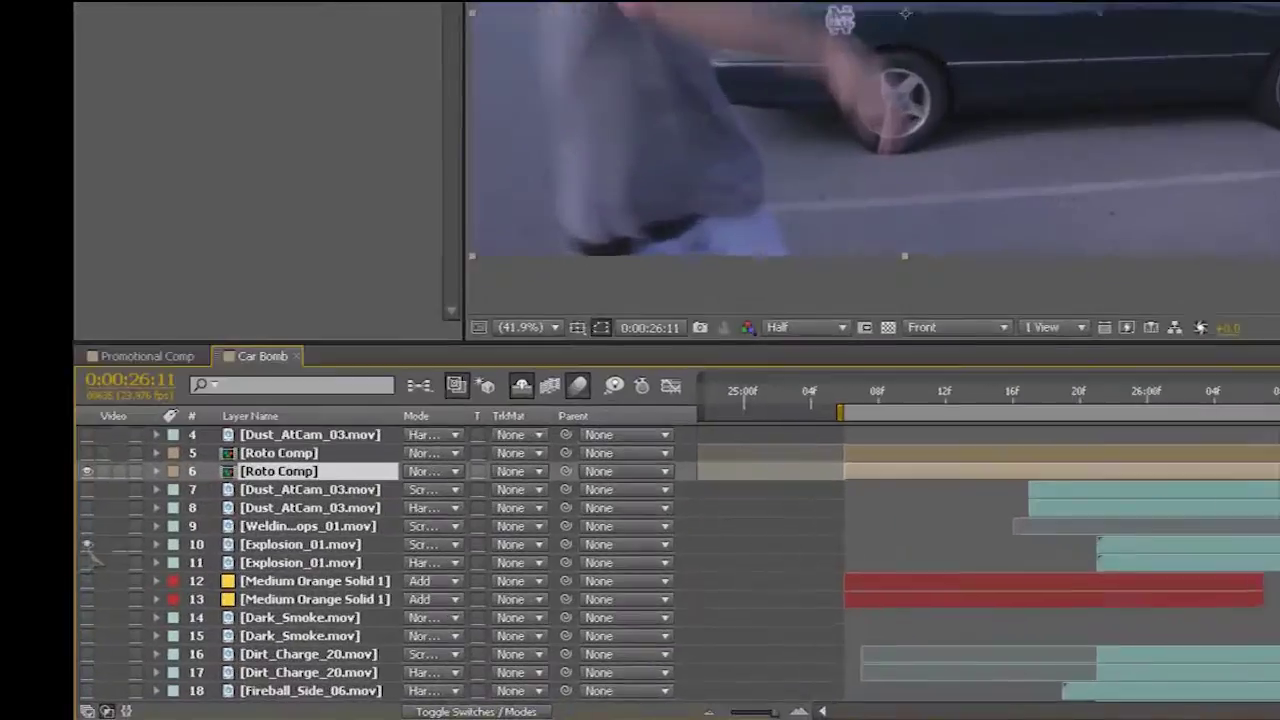
Step: Enable both Explosion_01 layers in Screen mode and set the work area to 25:06–26:17
drag(103, 620, 103, 608)
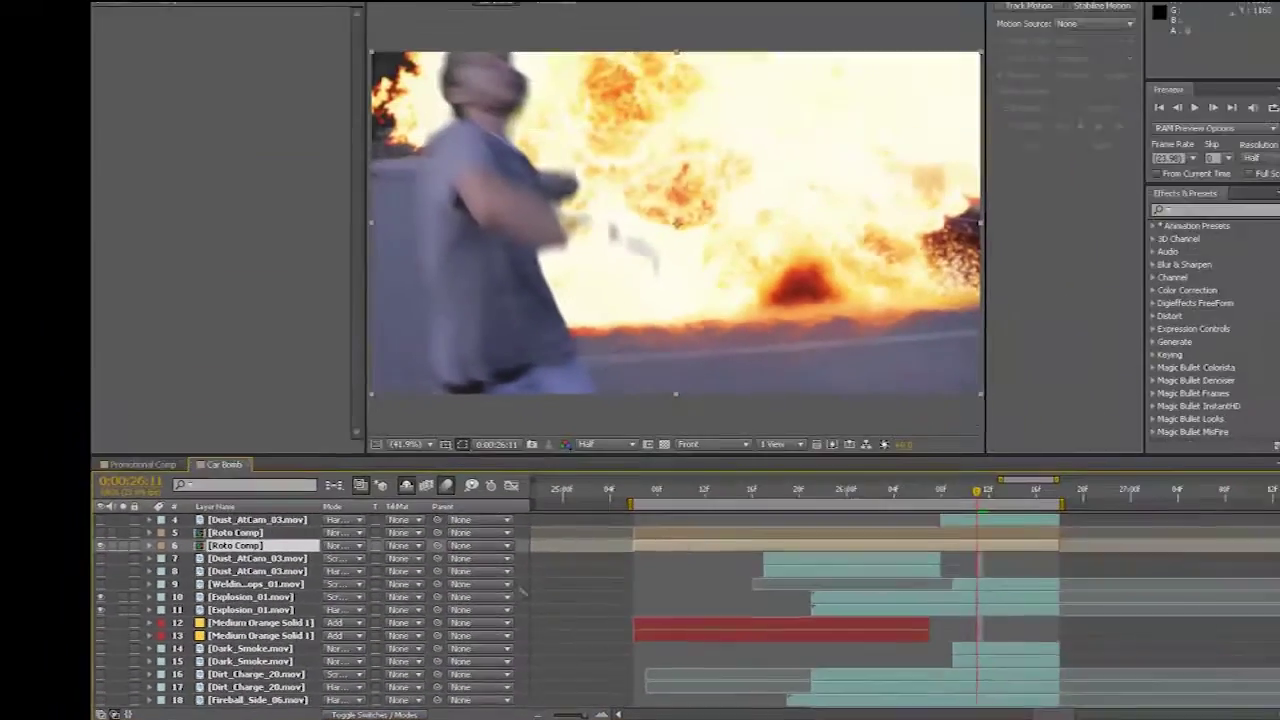
click(250, 597)
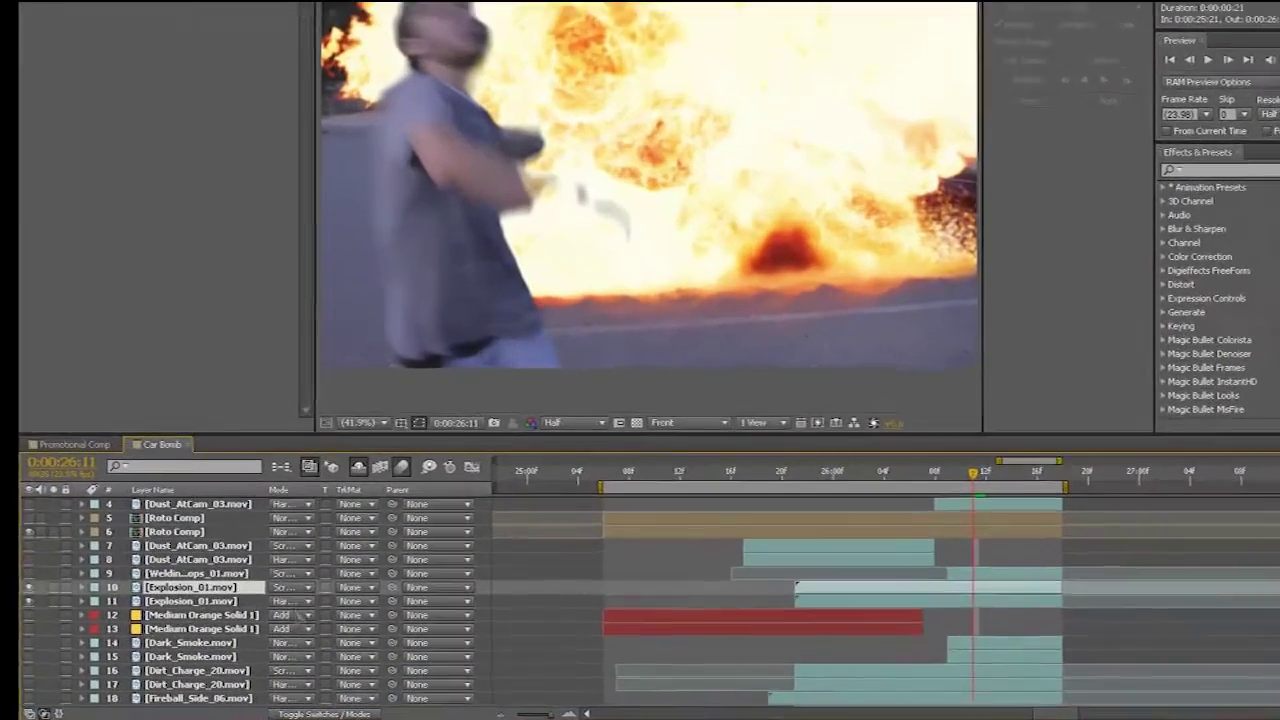
click(334, 620)
scroll(290, 582, down, 1)
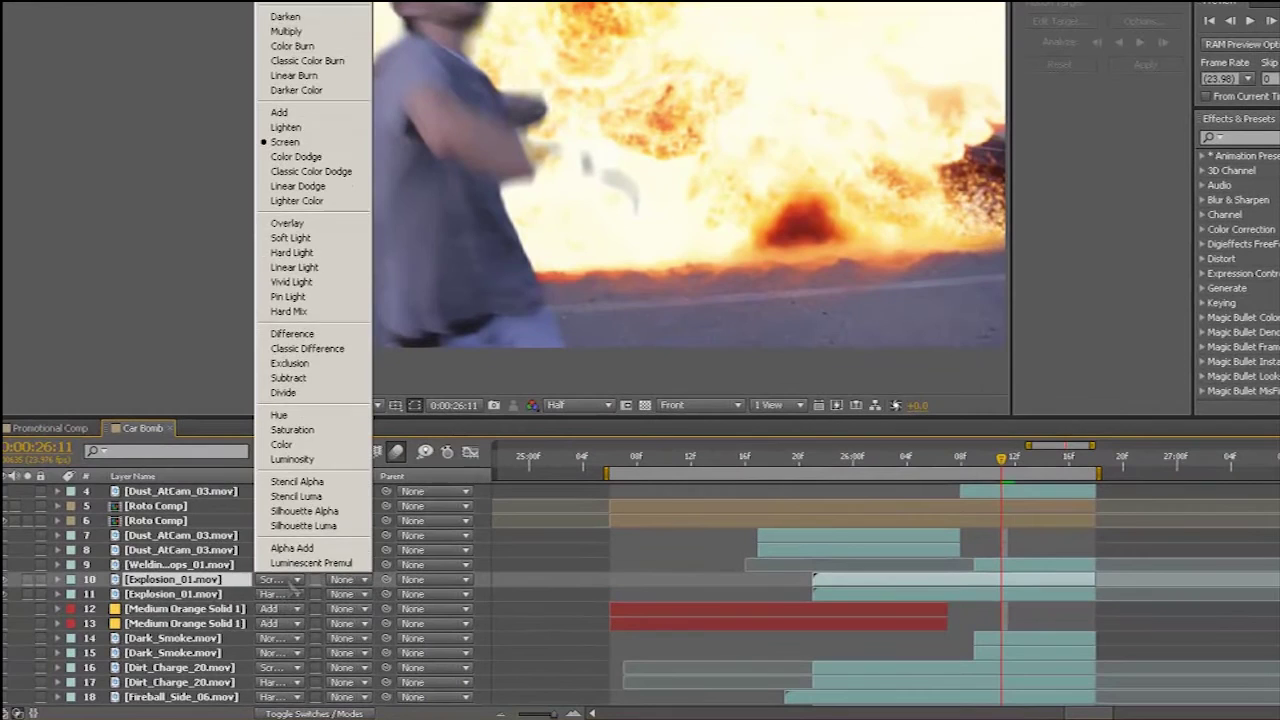
click(218, 582)
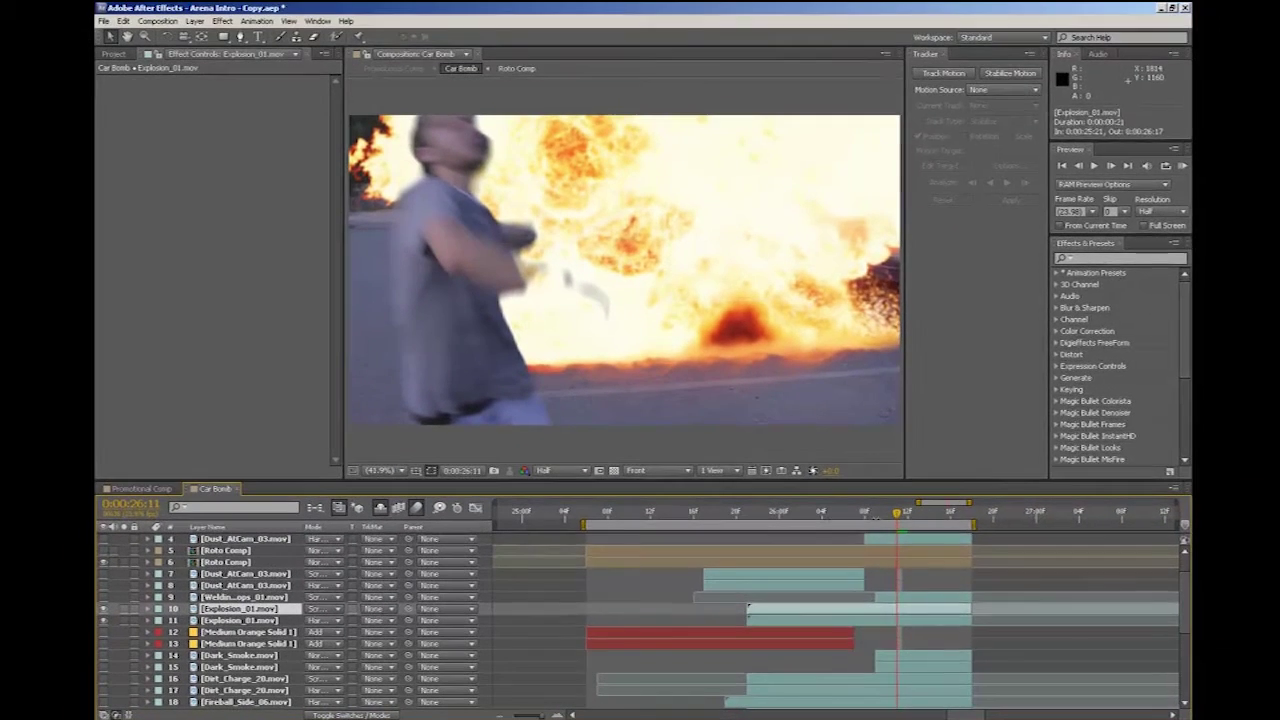
drag(725, 524, 780, 524)
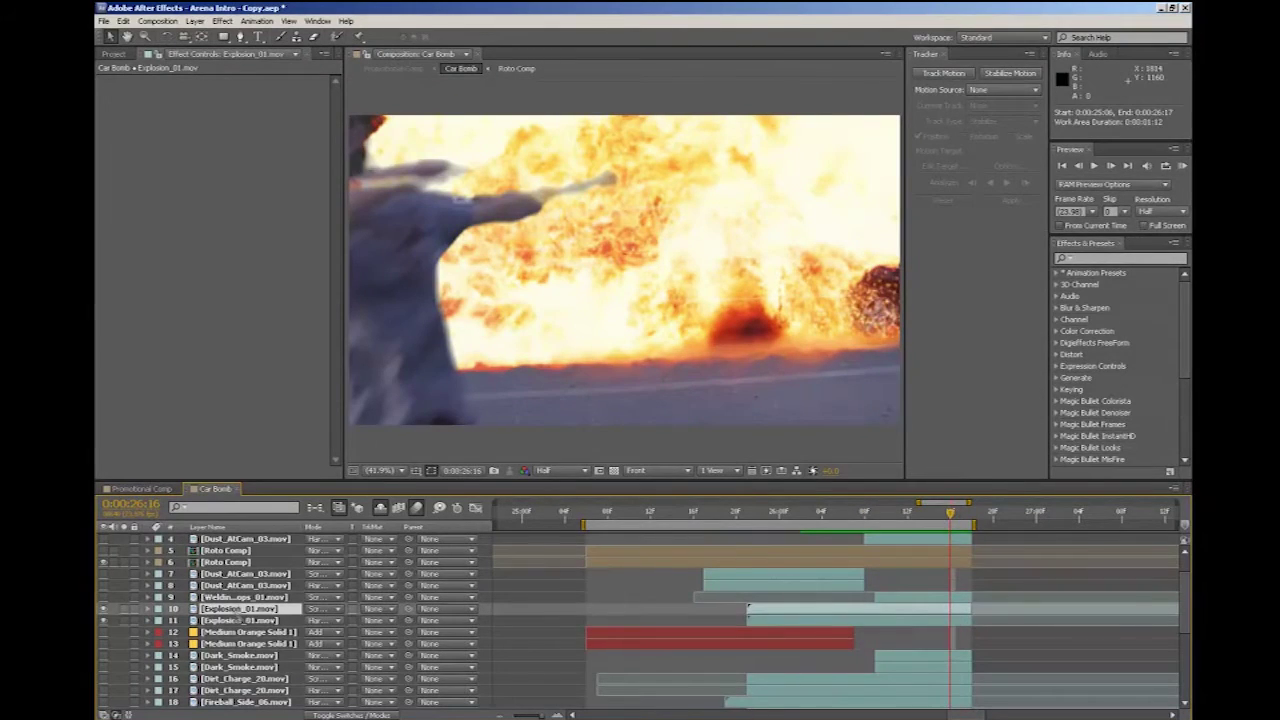
scroll(237, 620, down, 3)
scroll(265, 625, down, 2)
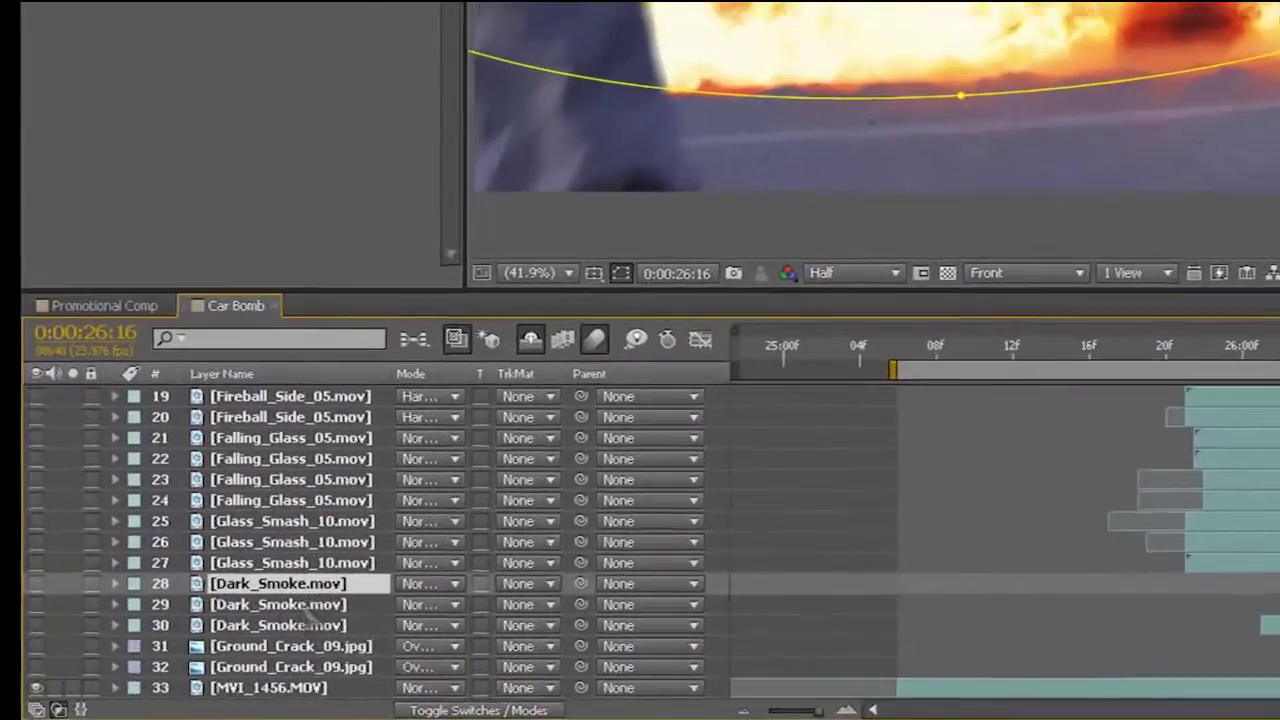
click(94, 604)
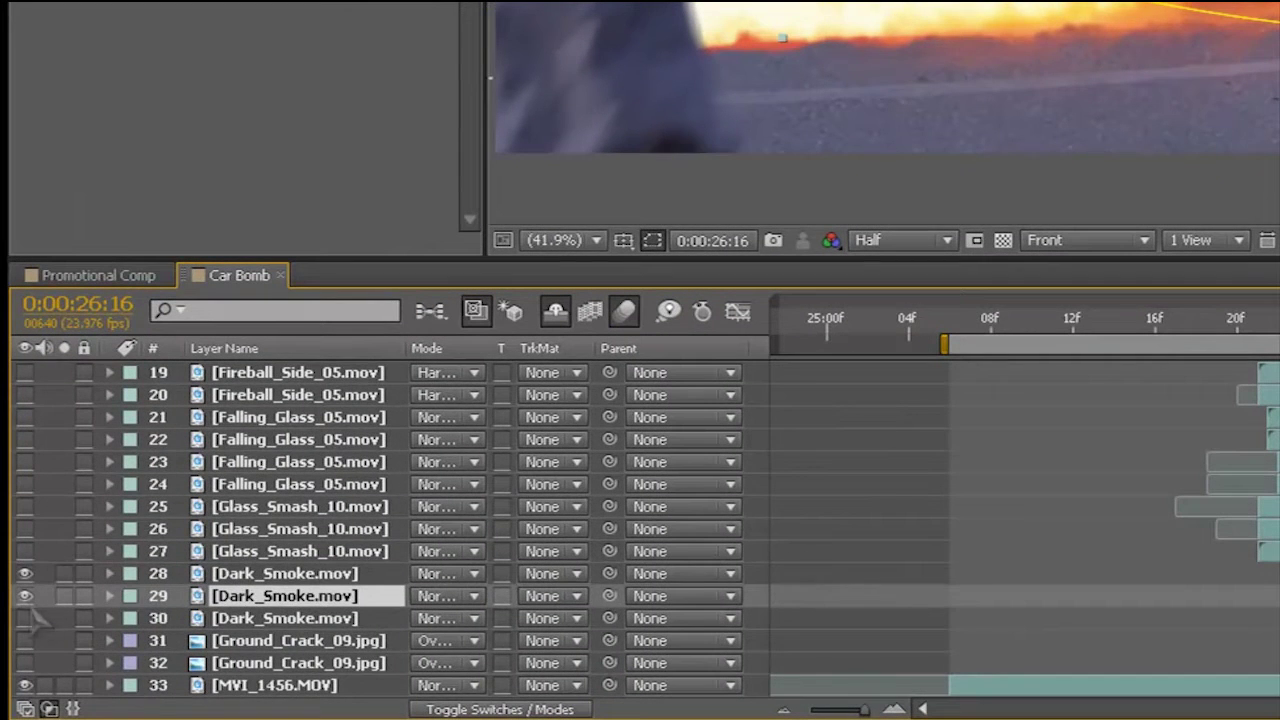
scroll(155, 597, up, 3)
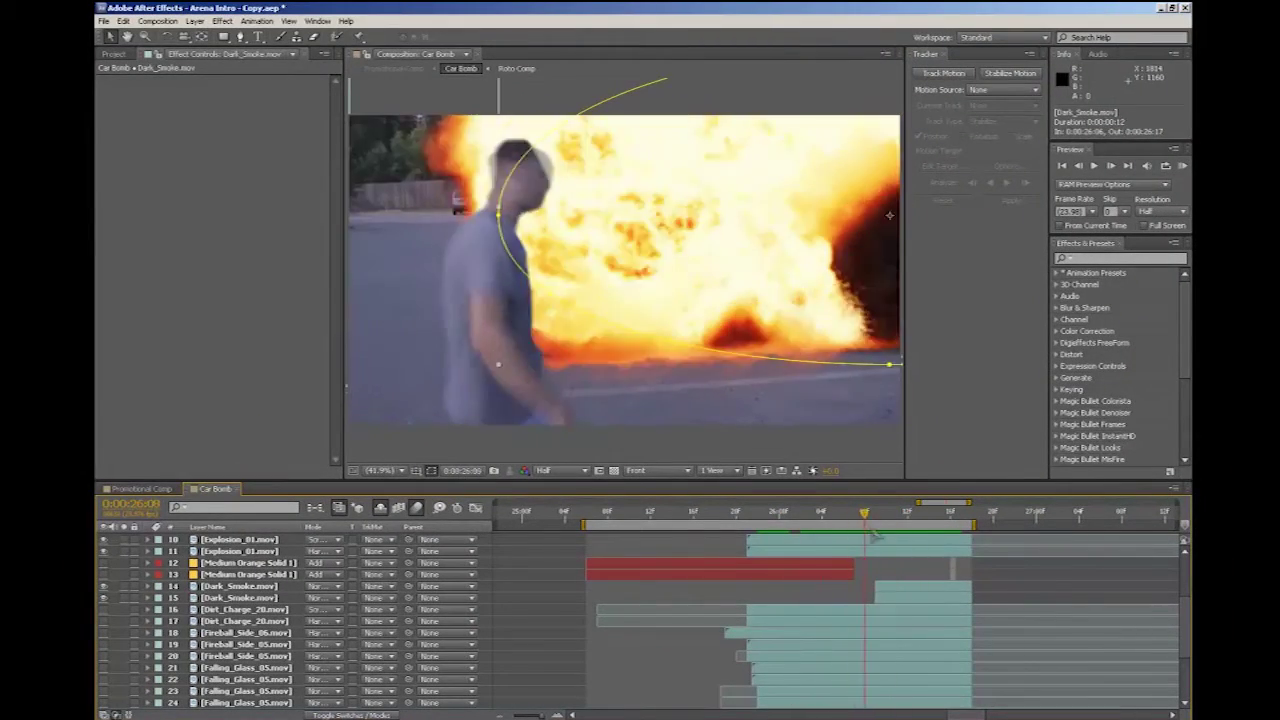
drag(930, 533, 915, 547)
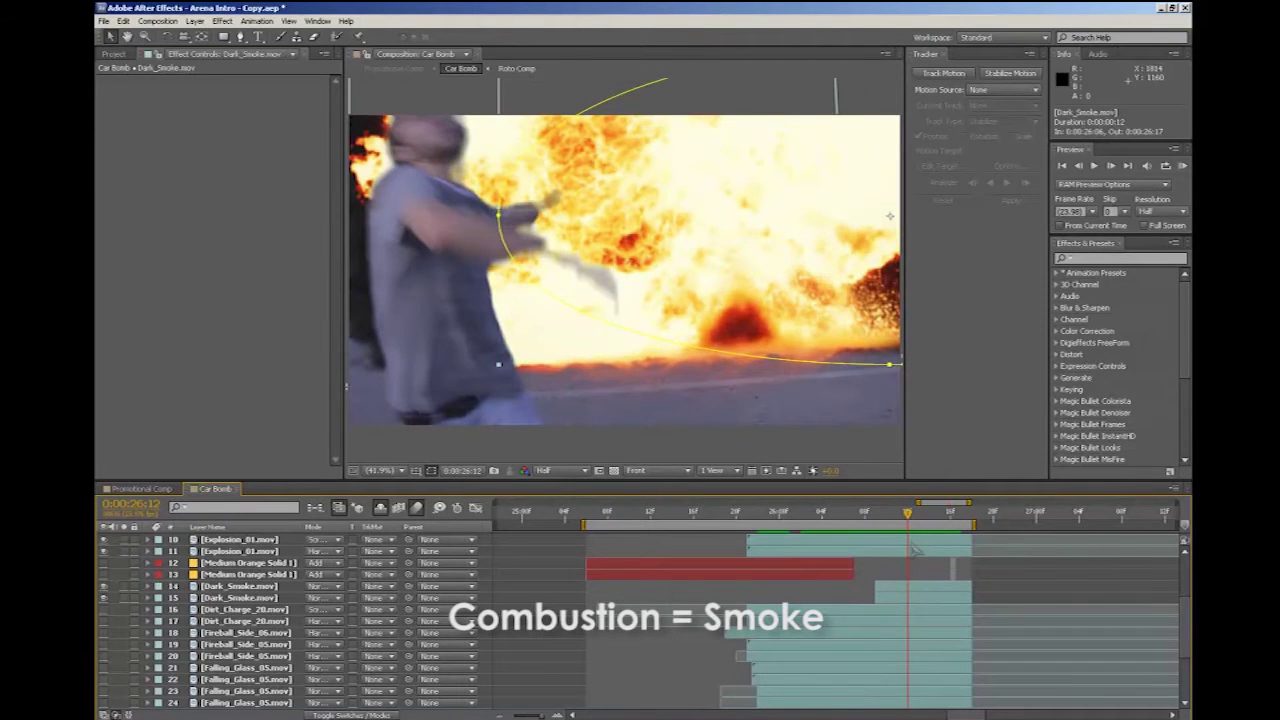
key(Page_Up)
key(Page_Up)
key(Page_Up)
key(alt+bracketleft)
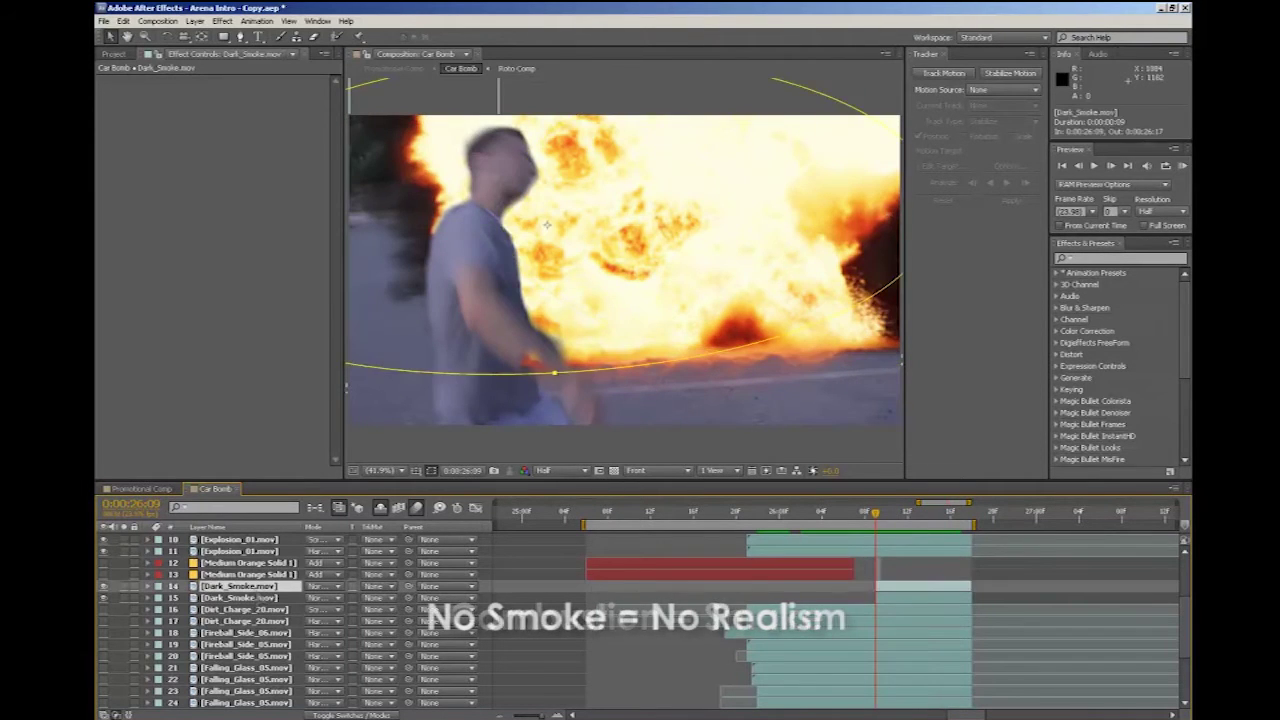
key(ctrl+Down)
drag(875, 545, 886, 545)
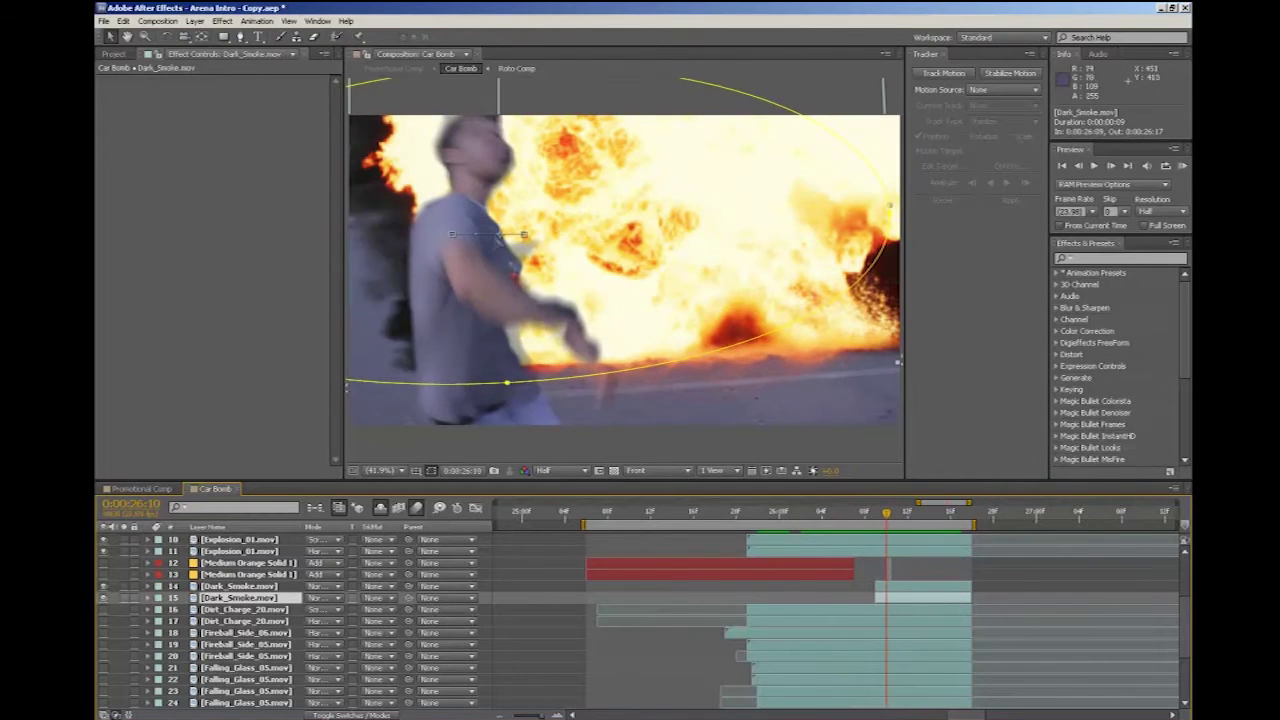
key(p)
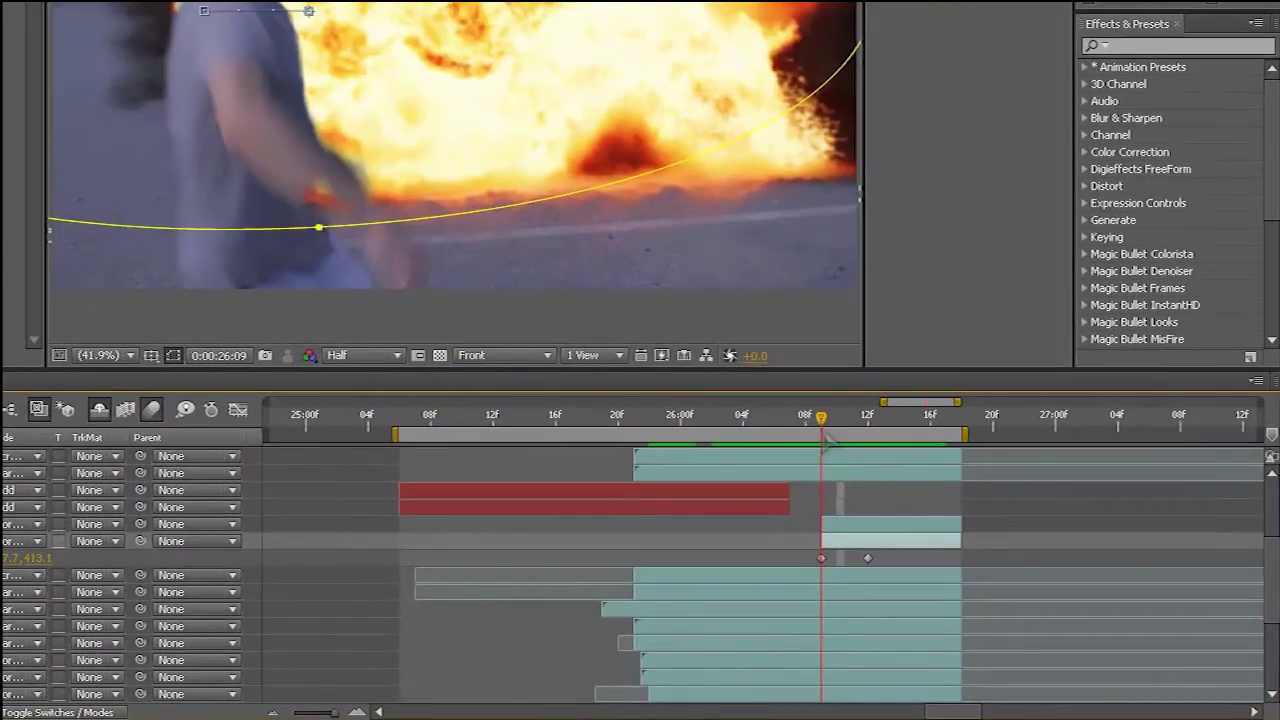
drag(826, 441, 830, 462)
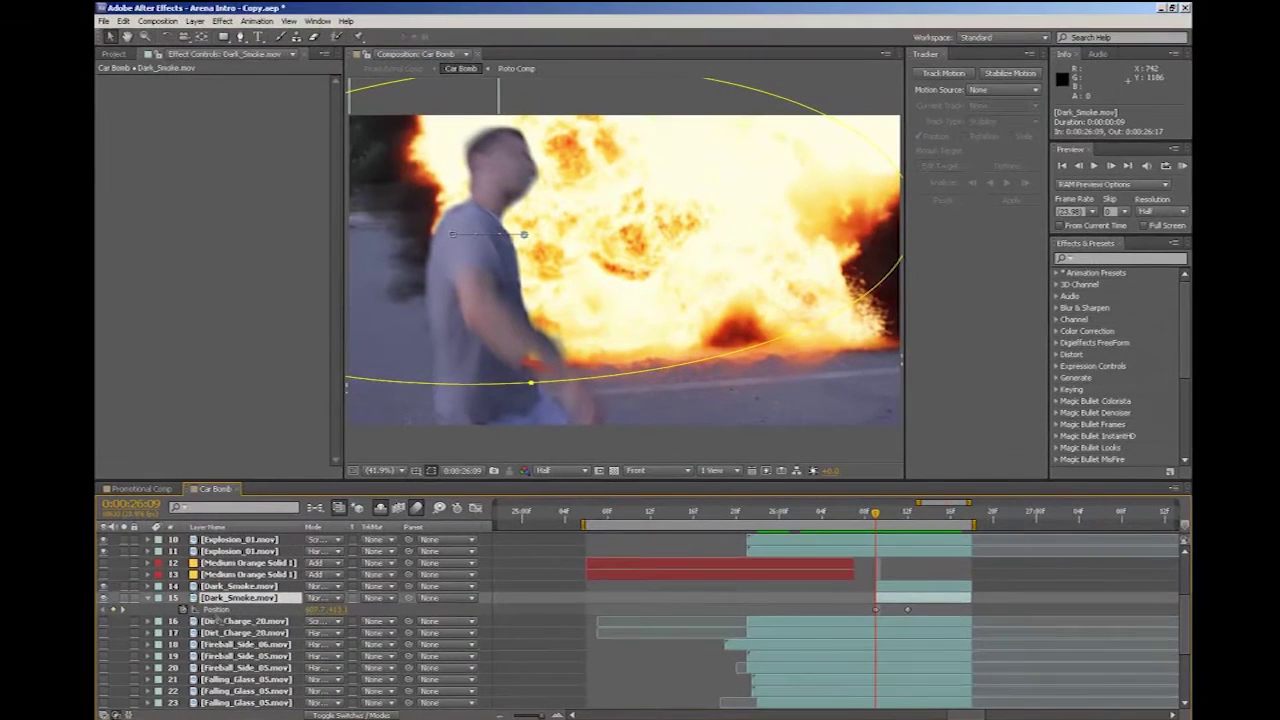
scroll(220, 620, up, 3)
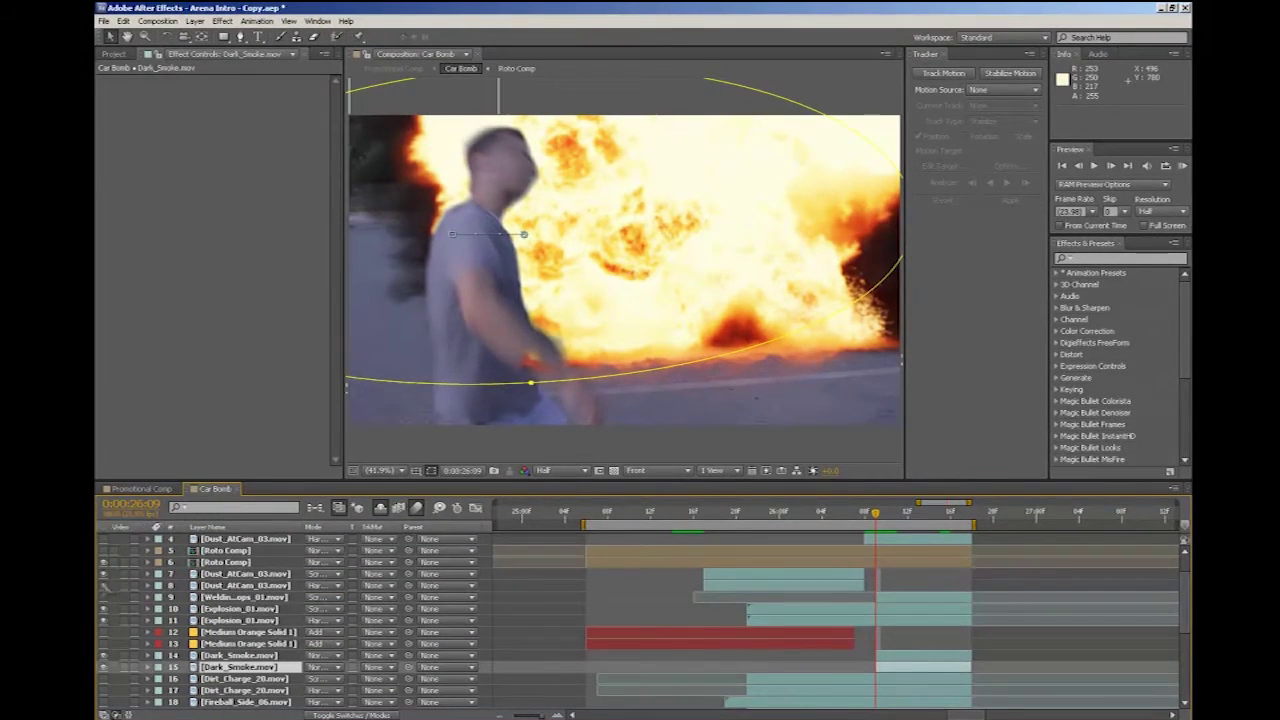
scroll(300, 620, up, 2)
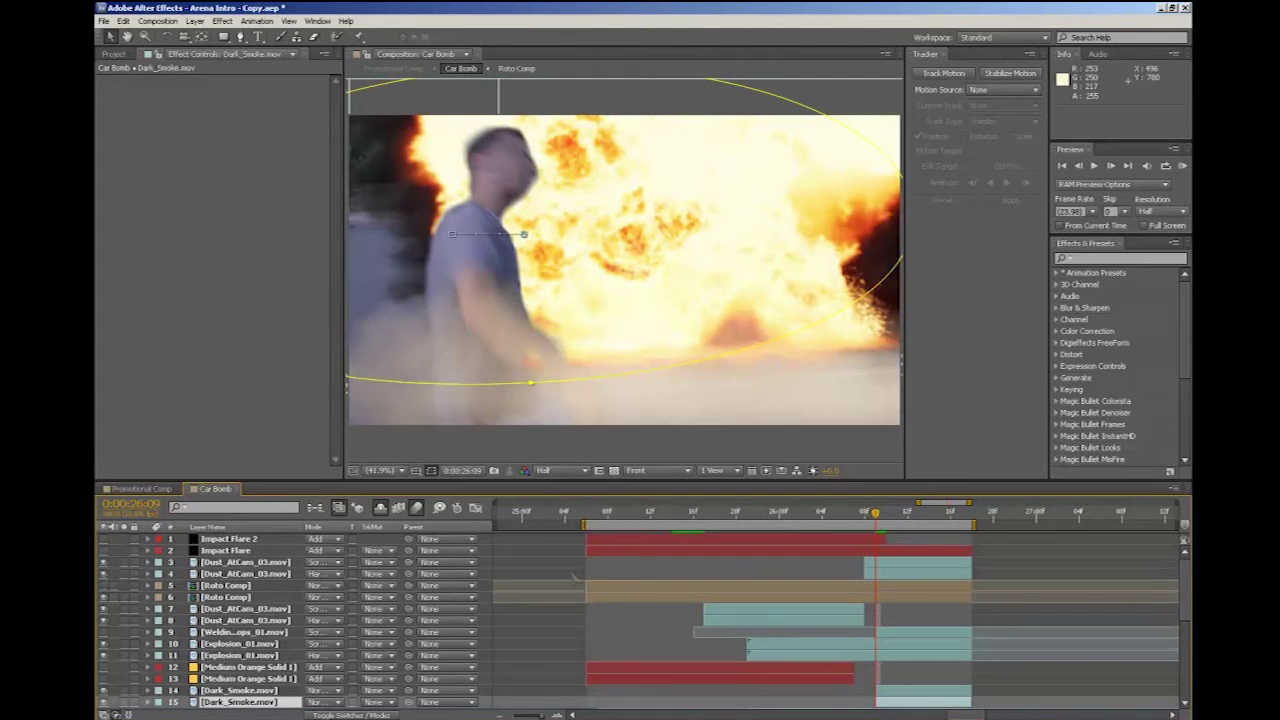
mouse_move(830, 512)
mouse_down()
mouse_move(961, 512)
mouse_move(811, 512)
mouse_up()
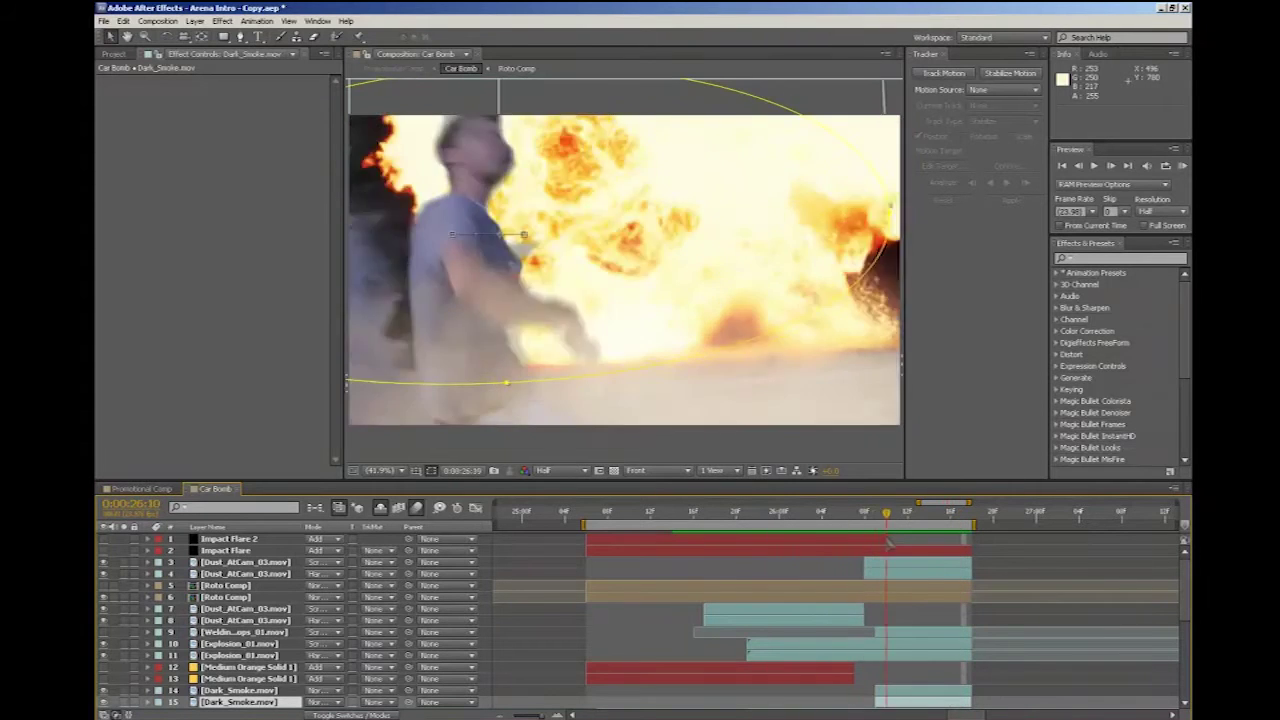
drag(888, 543, 930, 541)
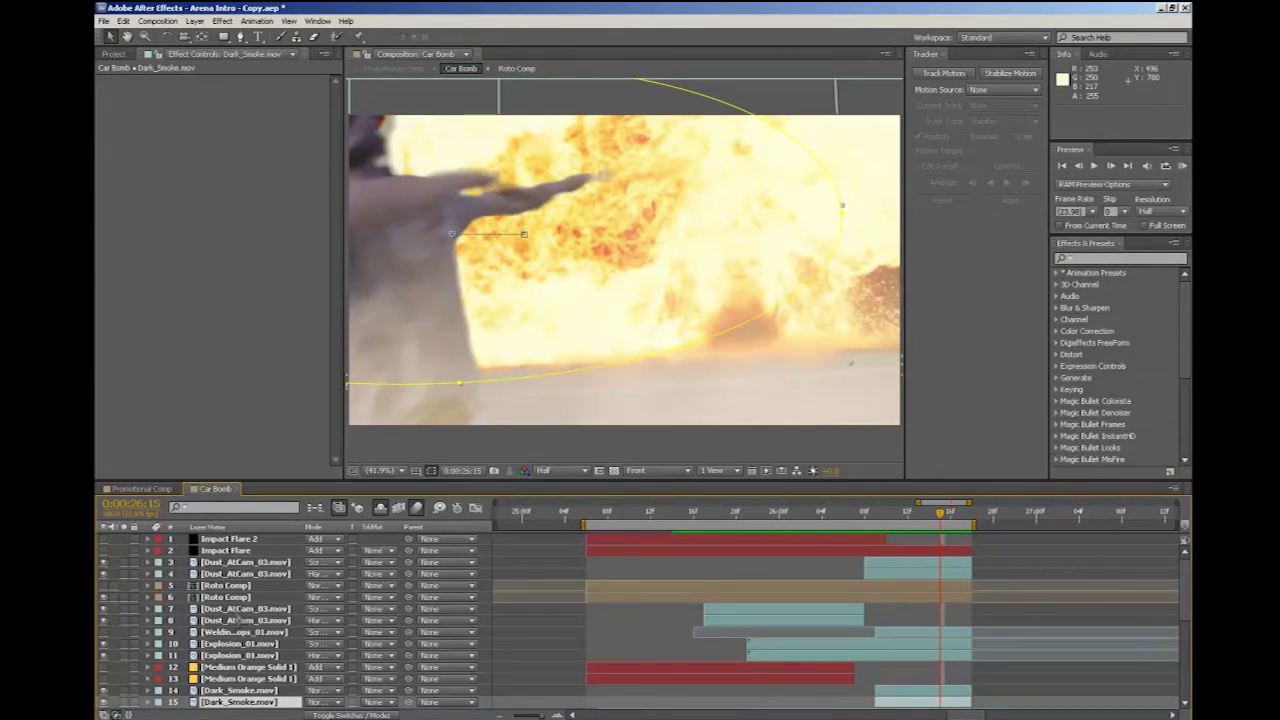
click(245, 620)
click(325, 620)
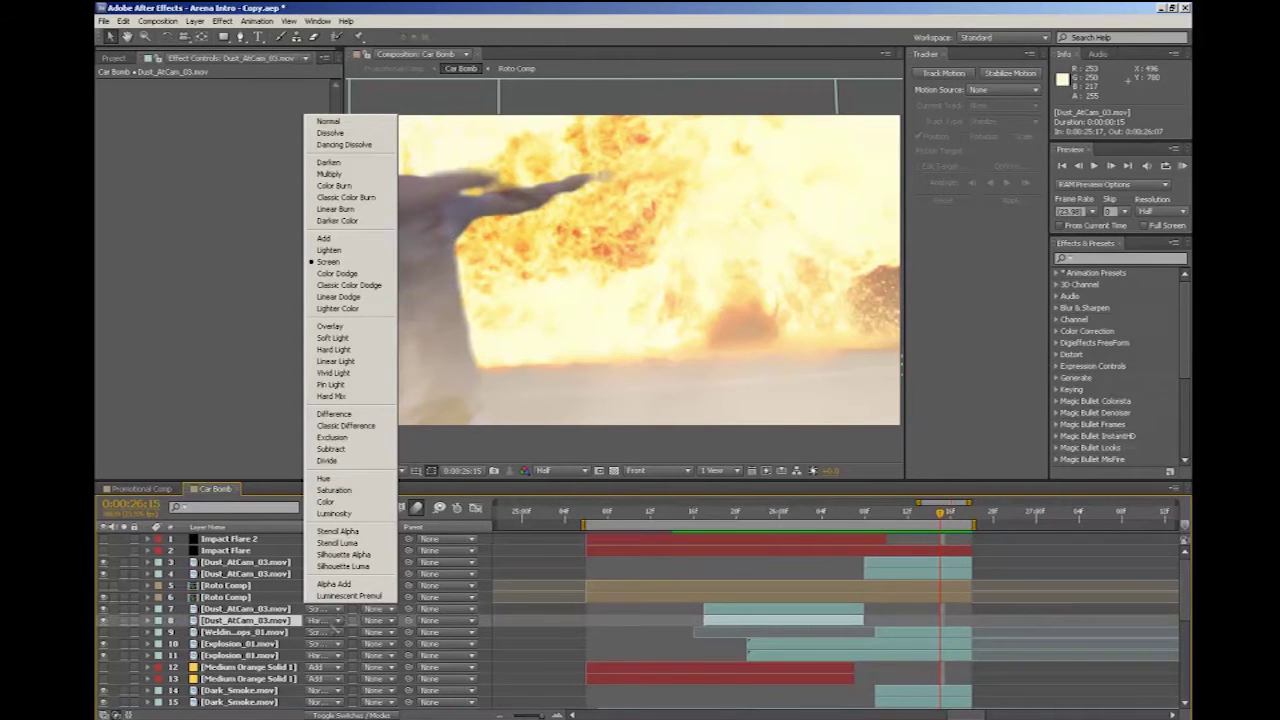
click(325, 620)
click(272, 574)
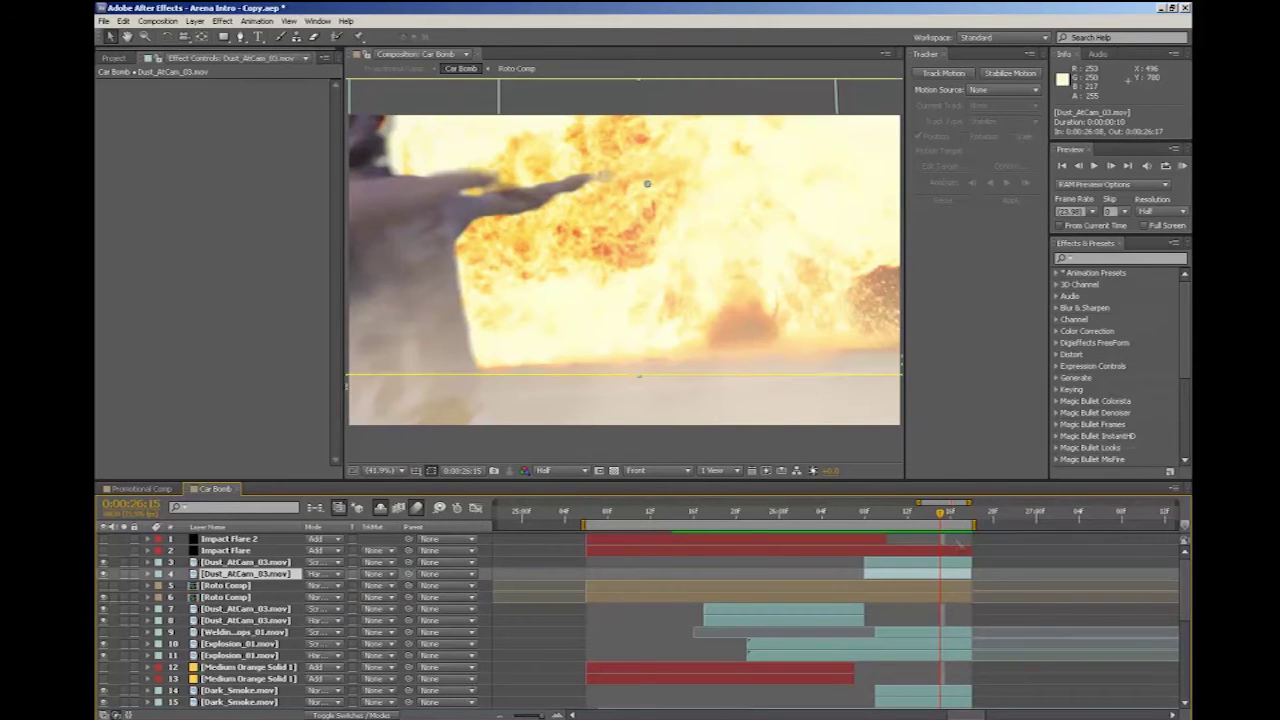
key(KP_0)
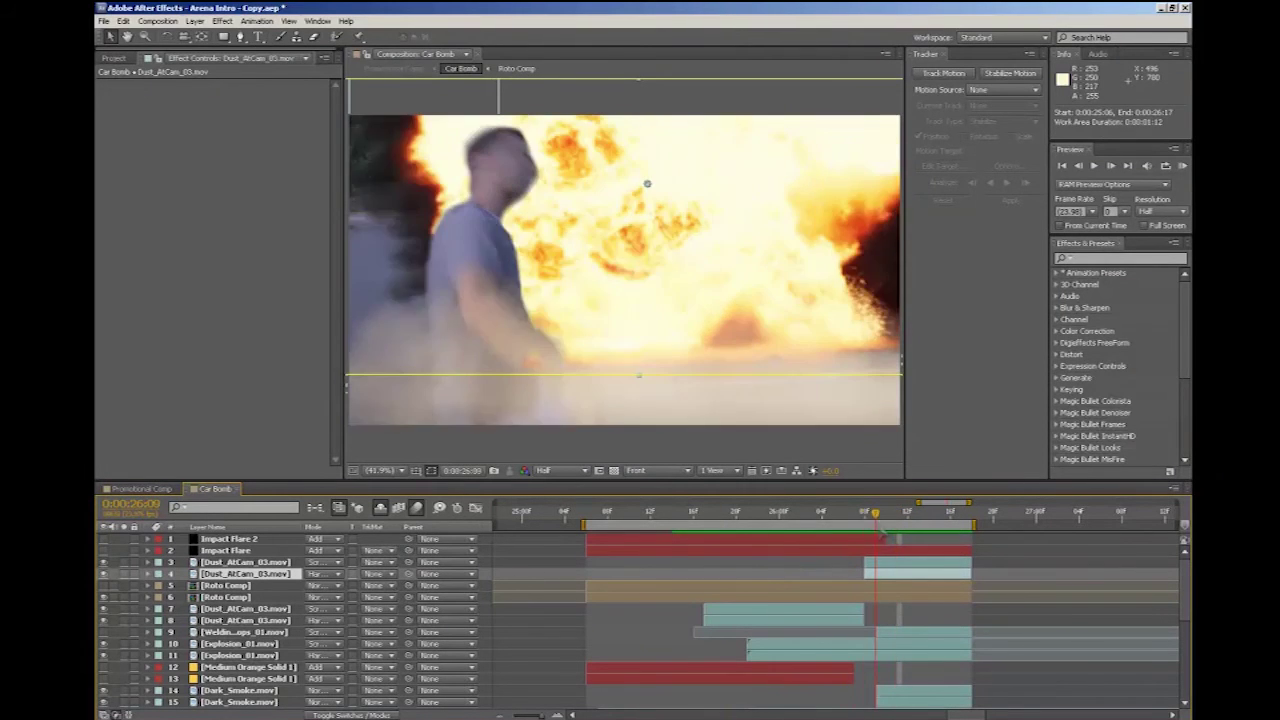
Step: Go back to the early fire frame and select Glass_Smash_10 to view its window mask
scroll(316, 567, down, 1)
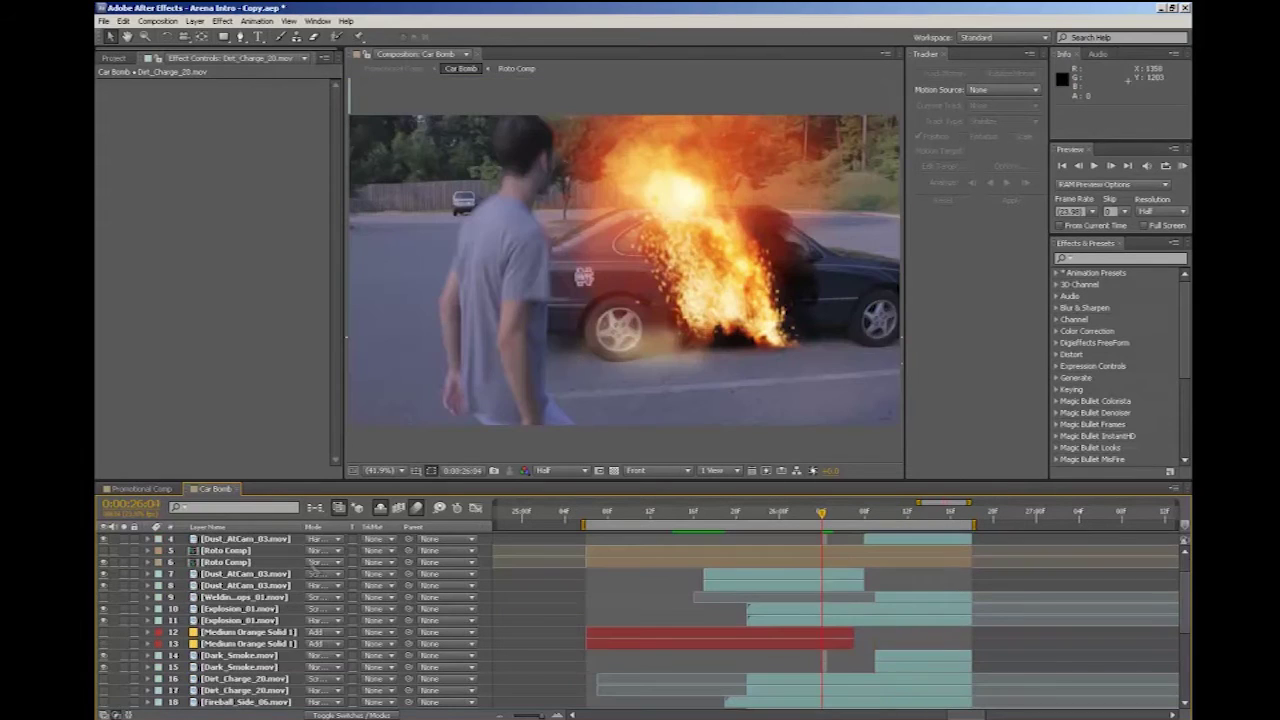
scroll(308, 594, down, 5)
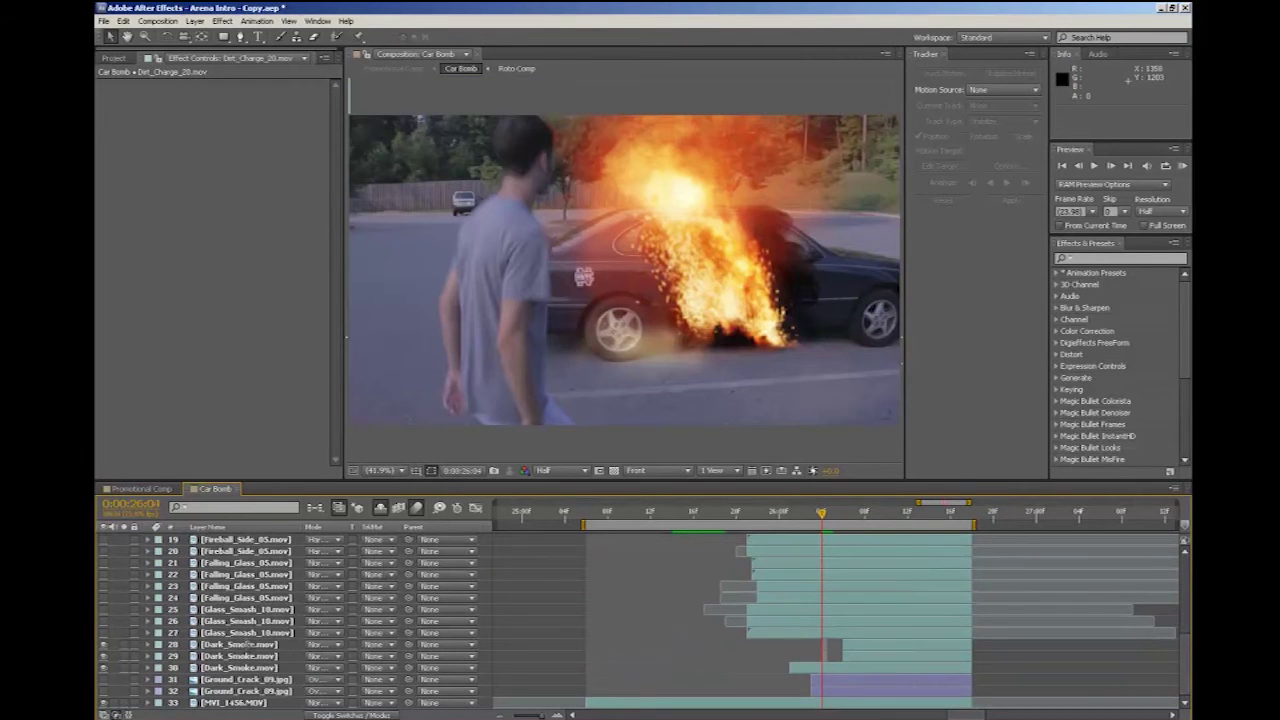
key(Page_Up)
key(Page_Up)
key(Page_Up)
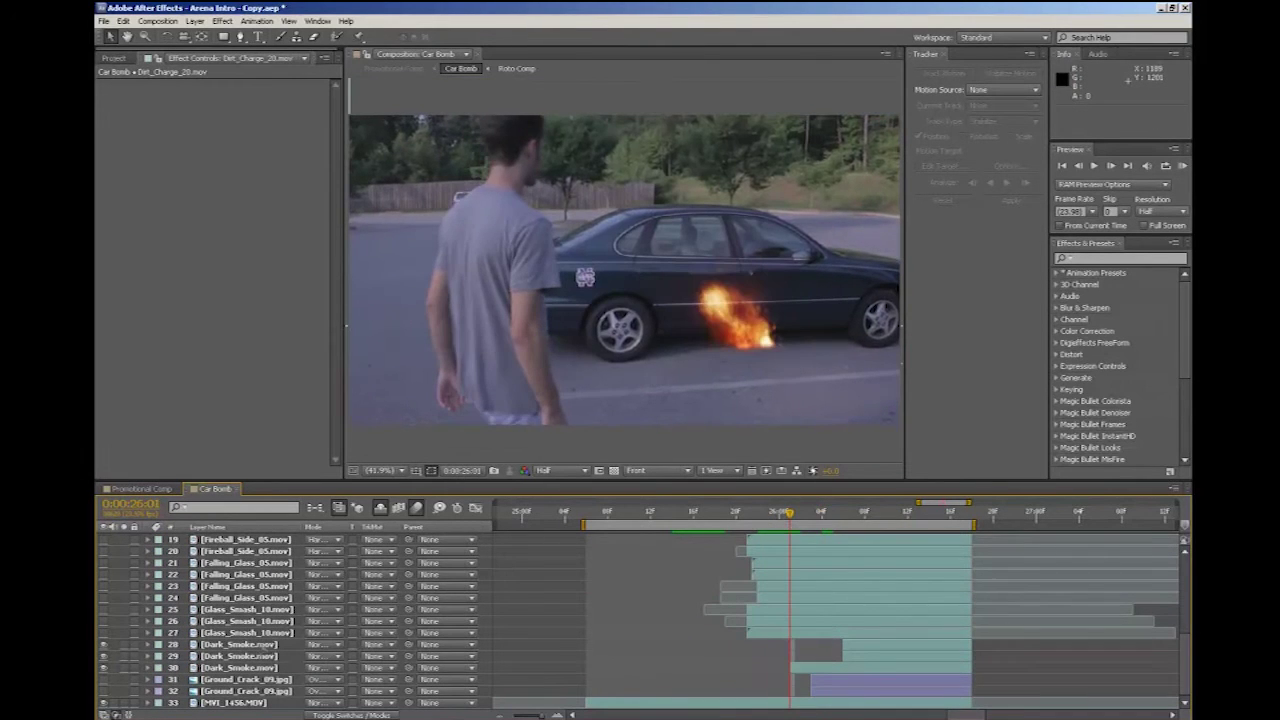
click(255, 633)
scroll(255, 640, up, 1)
scroll(255, 640, up, 1)
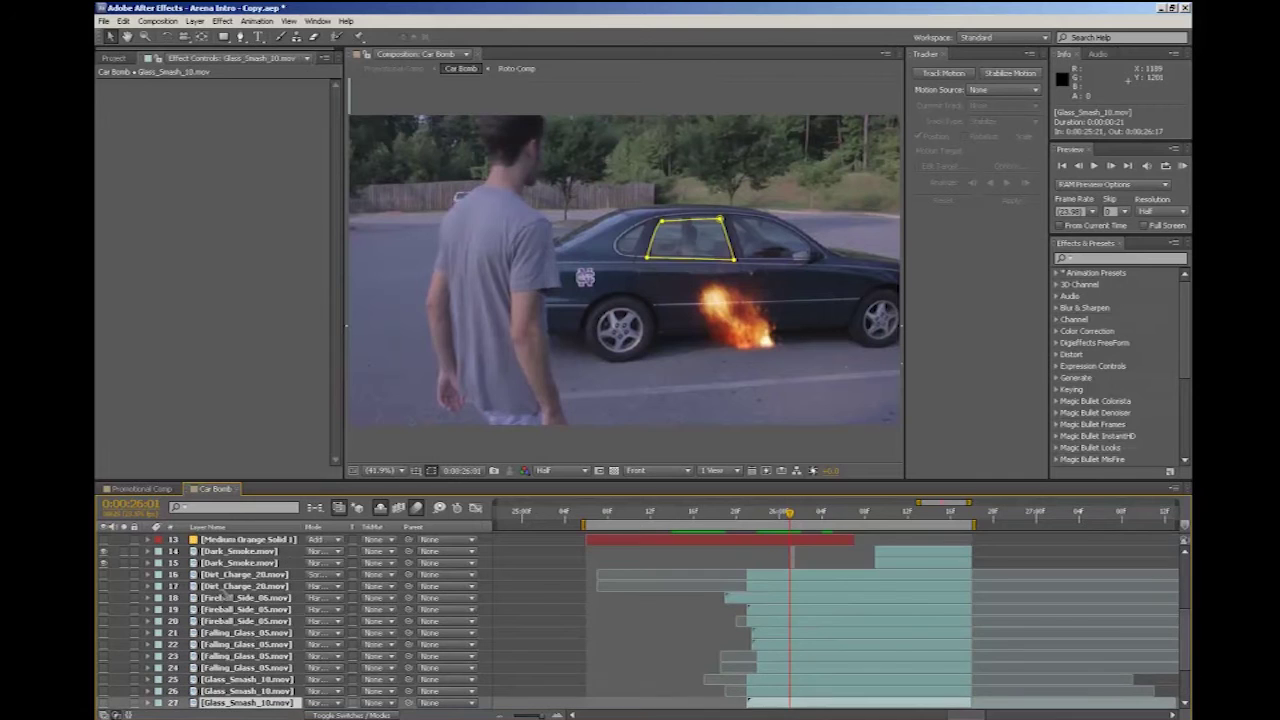
Step: Turn on layers Fireball_Side through Glass_Smash_10, RAM-preview, then select Medium Orange Solid 1
shift+click(220, 600)
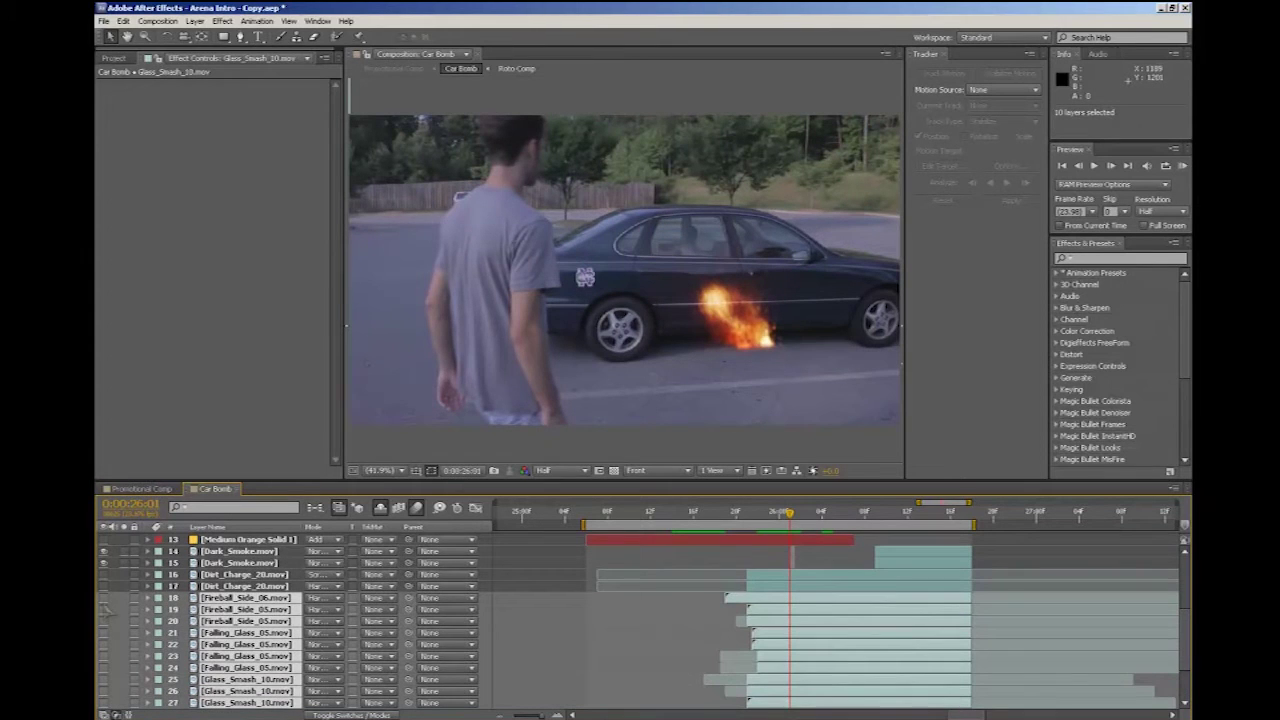
click(103, 597)
click(636, 607)
key(KP_0)
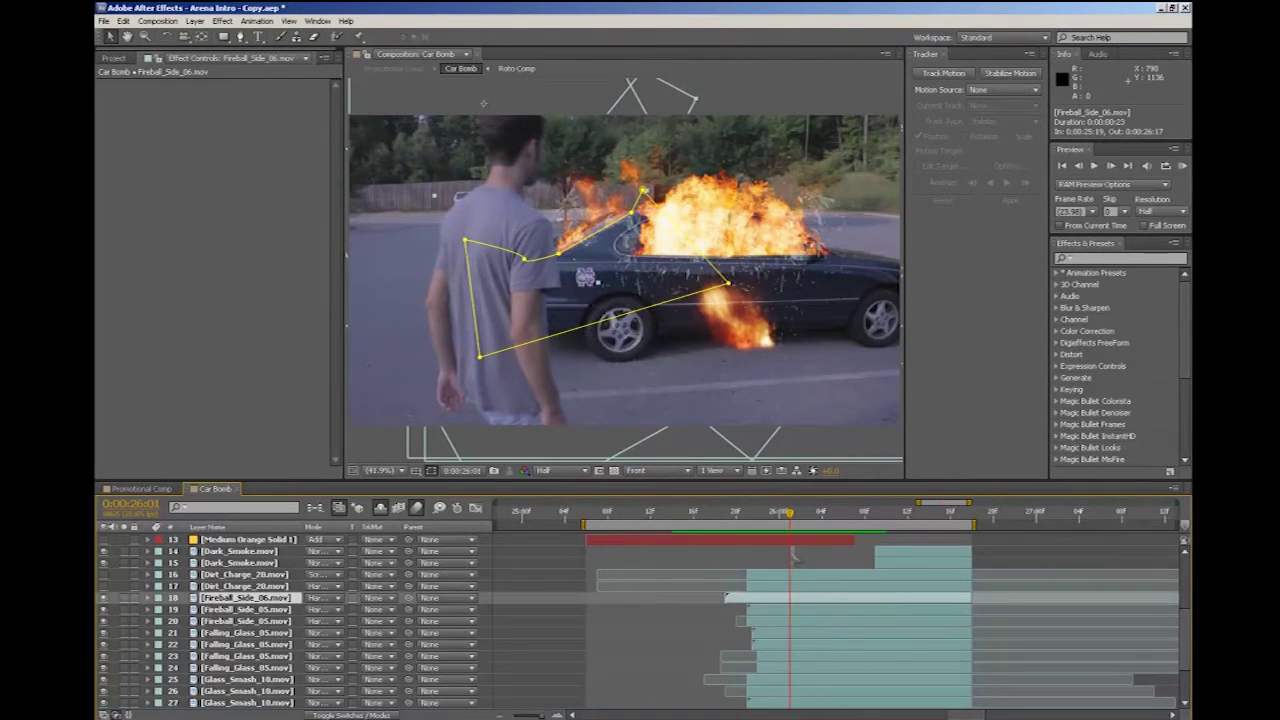
click(312, 538)
scroll(312, 538, up, 1)
Step: Select Dirt_Charge_20, scrub to the larger fireball frame, and select Impact Flare 2
click(245, 610)
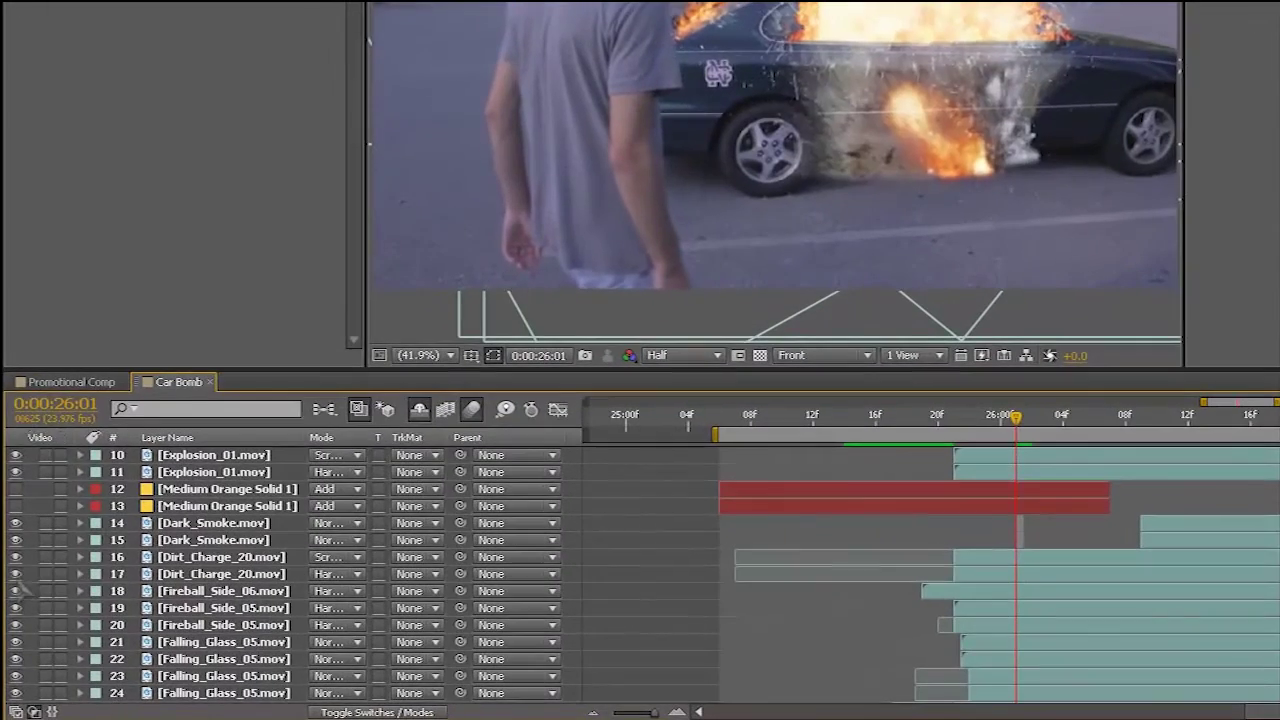
click(900, 438)
mouse_move(896, 444)
mouse_down()
mouse_move(773, 549)
mouse_move(795, 562)
mouse_up()
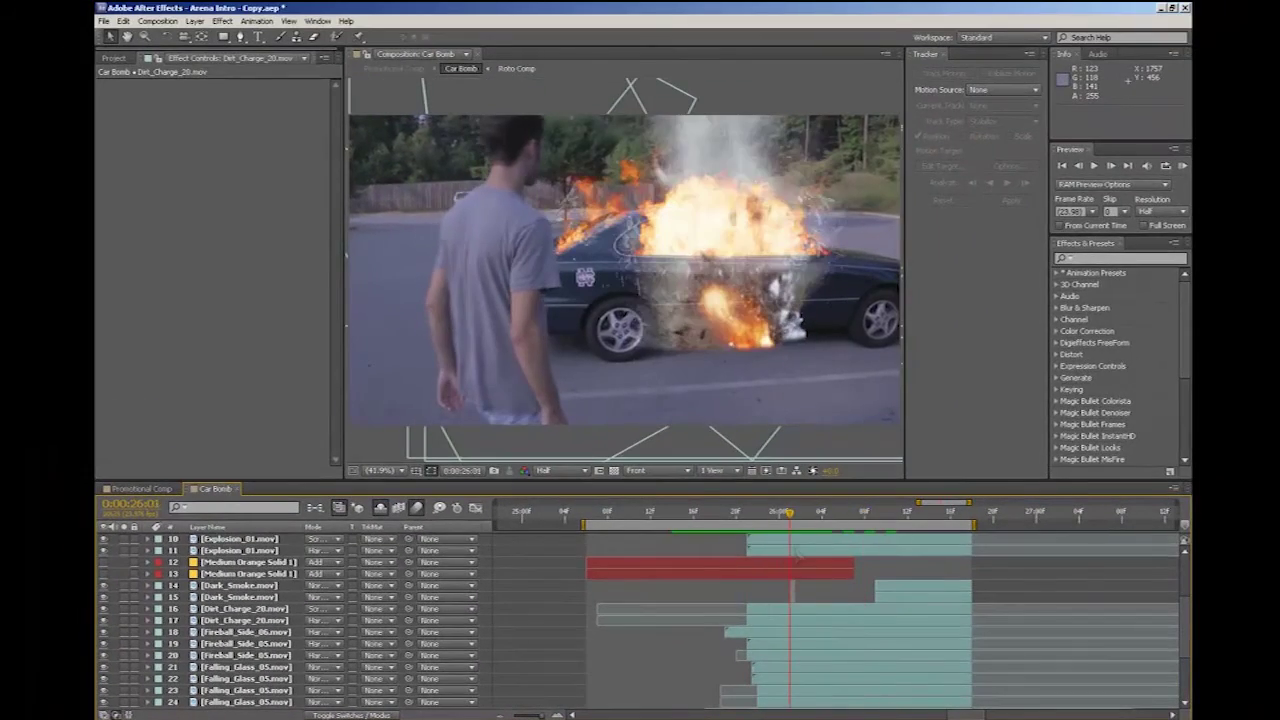
mouse_move(791, 513)
mouse_down()
mouse_move(822, 513)
mouse_move(762, 516)
mouse_up()
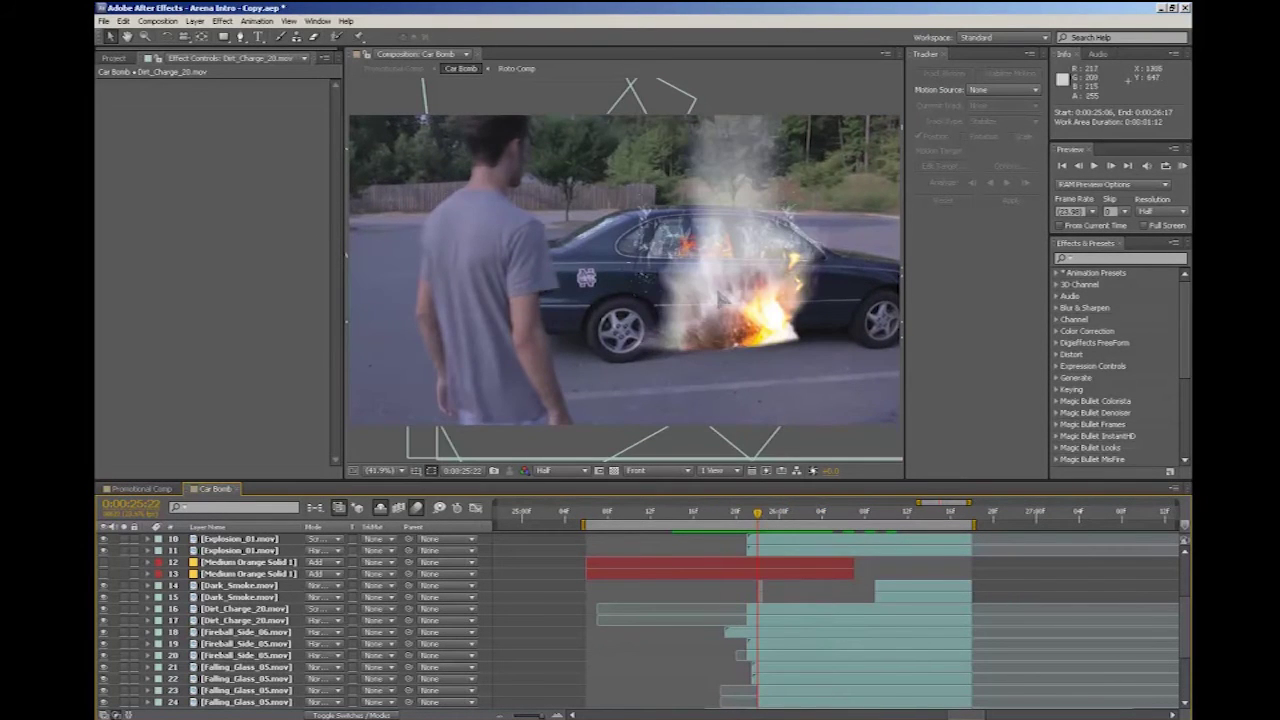
click(797, 292)
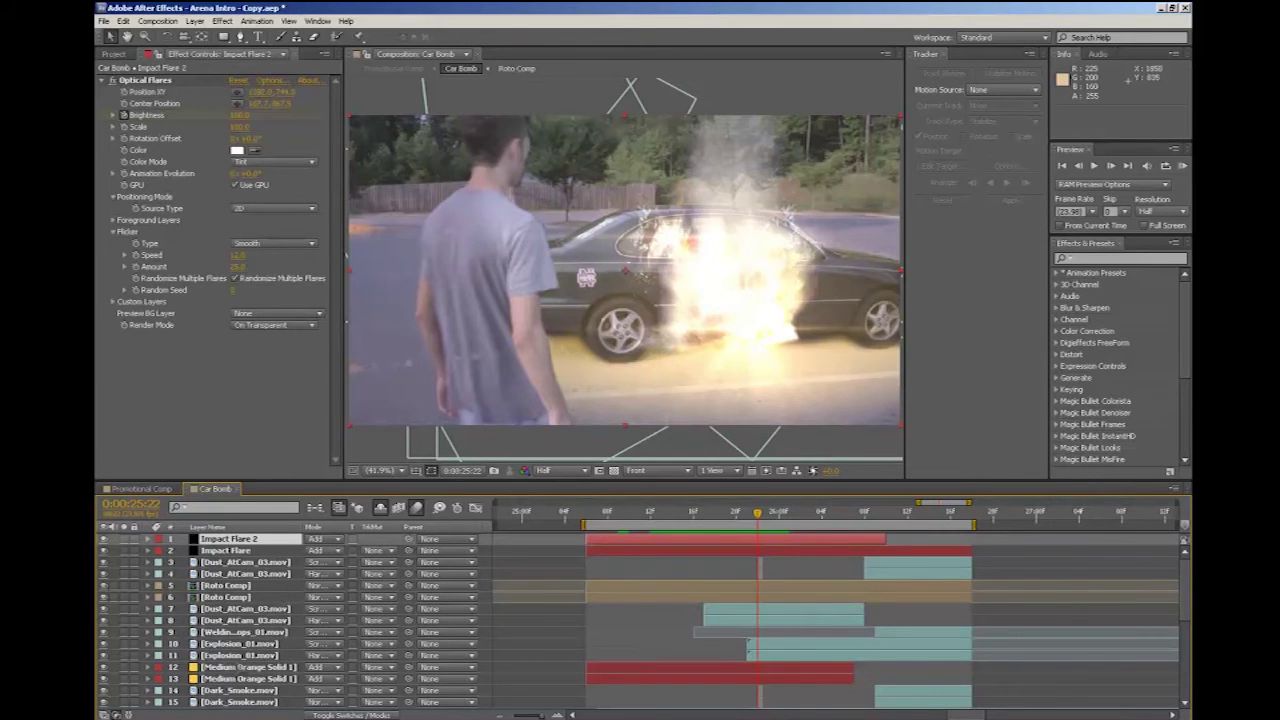
Step: Check the Medium Orange Solid 1 mask and scrub Impact Flare 2's flash around 26:00
click(245, 667)
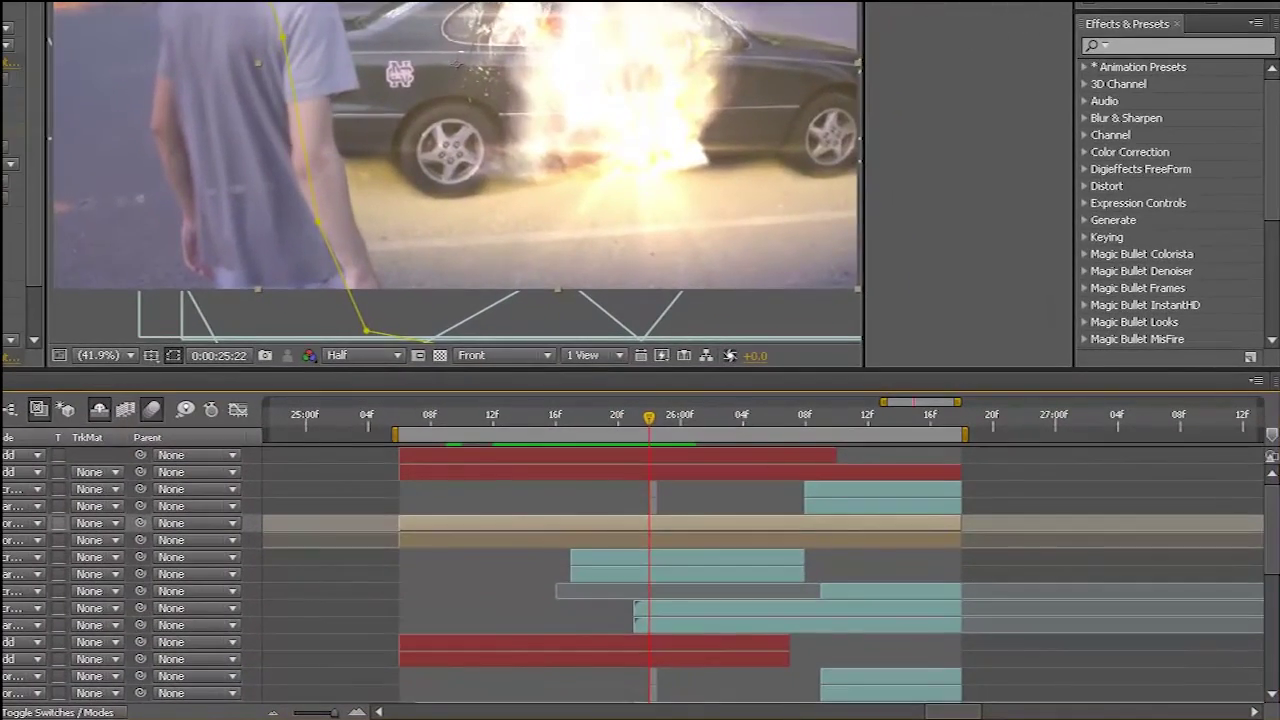
click(703, 440)
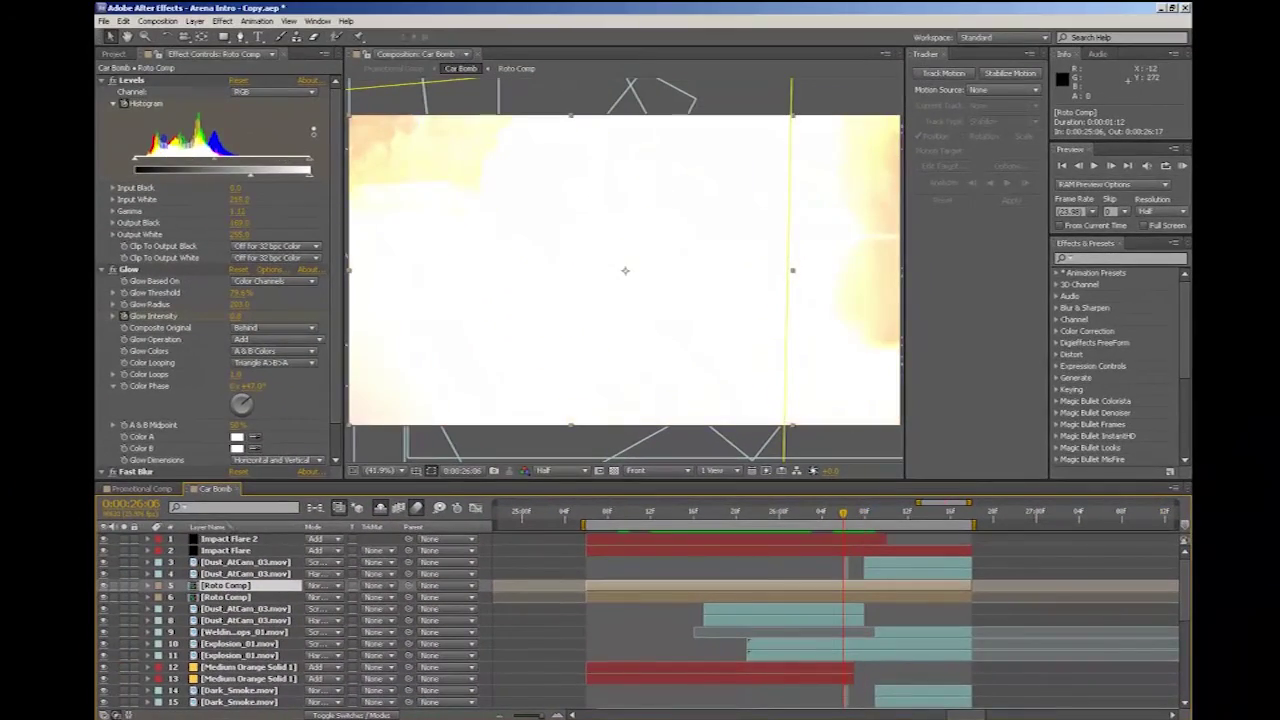
click(232, 539)
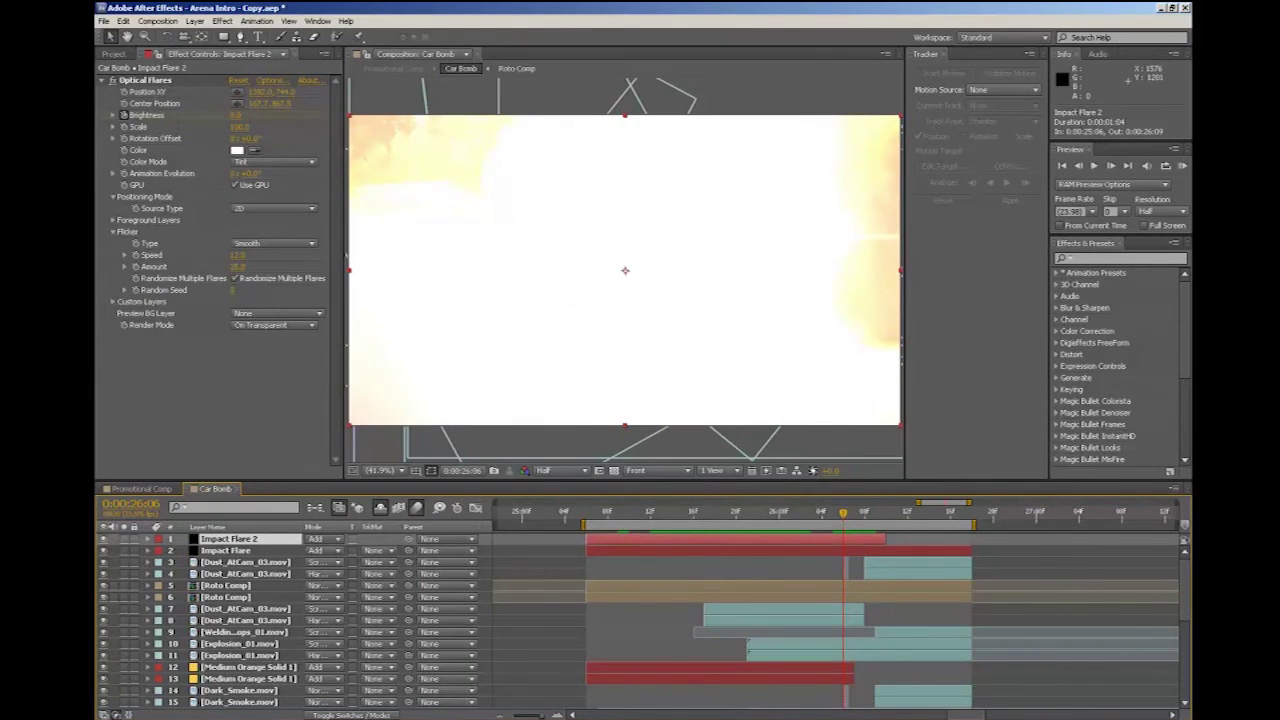
drag(843, 513, 805, 514)
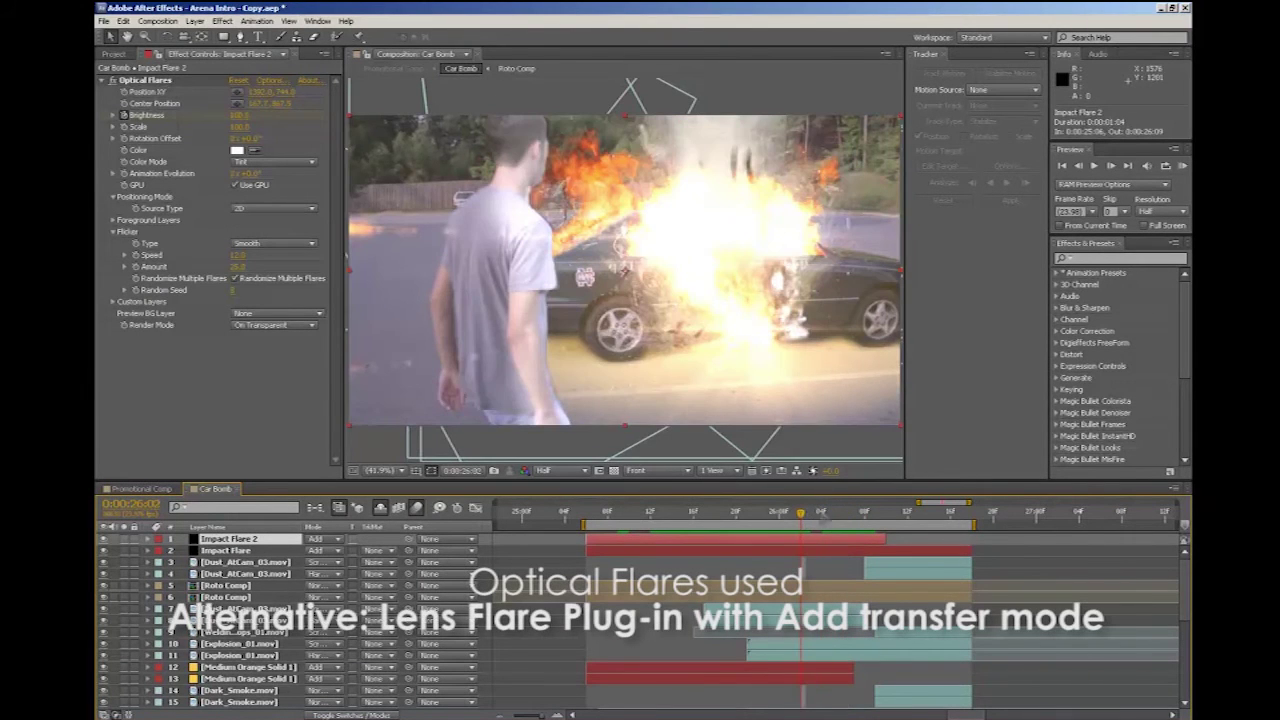
drag(820, 513, 848, 508)
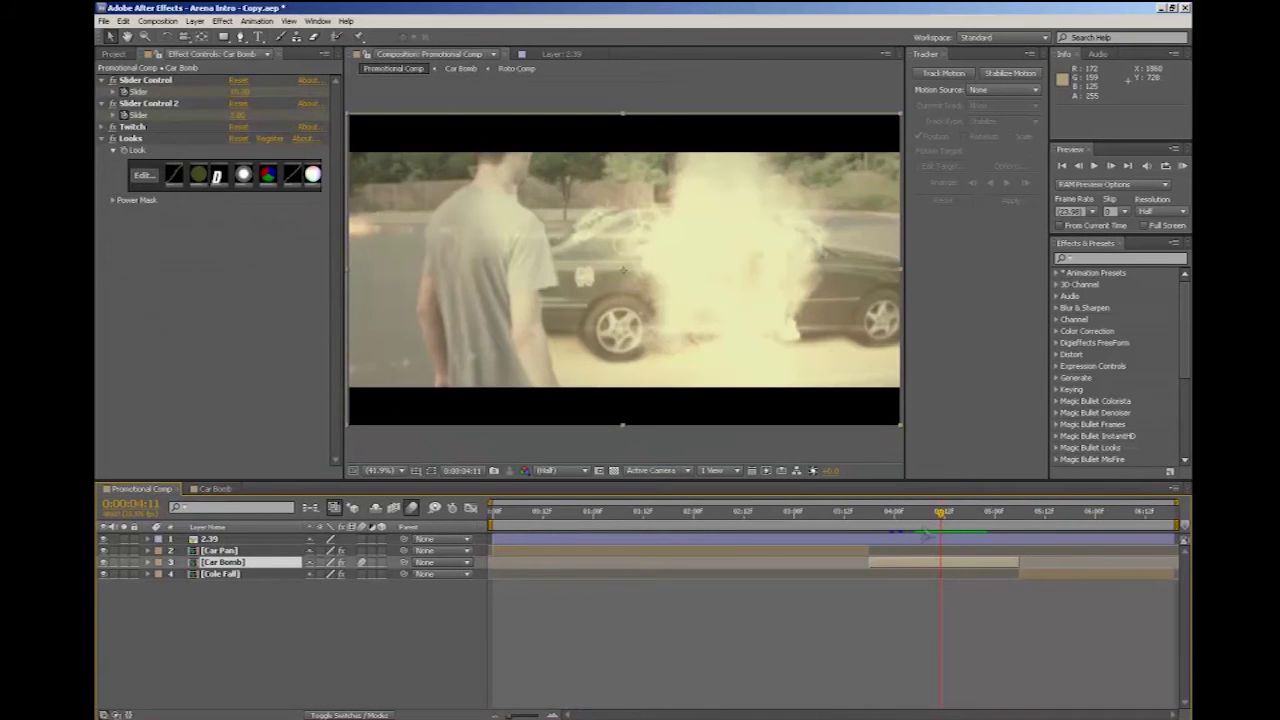
drag(938, 525, 948, 512)
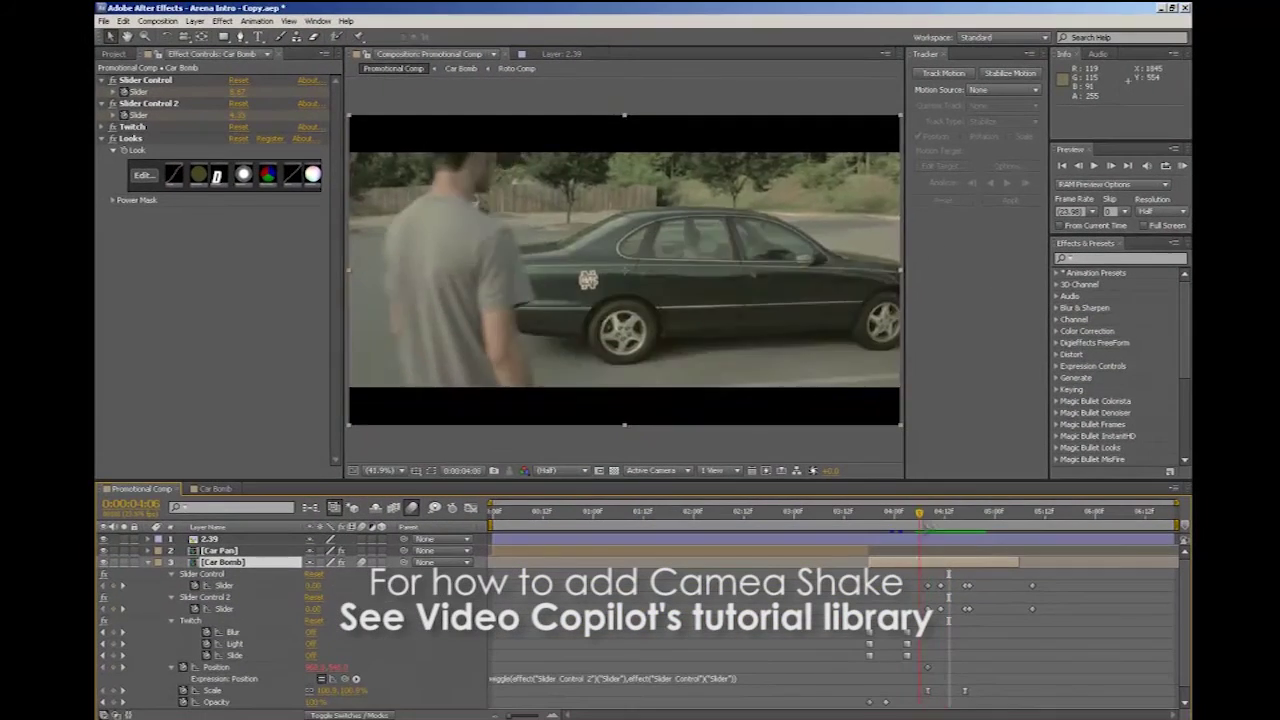
drag(948, 512, 940, 512)
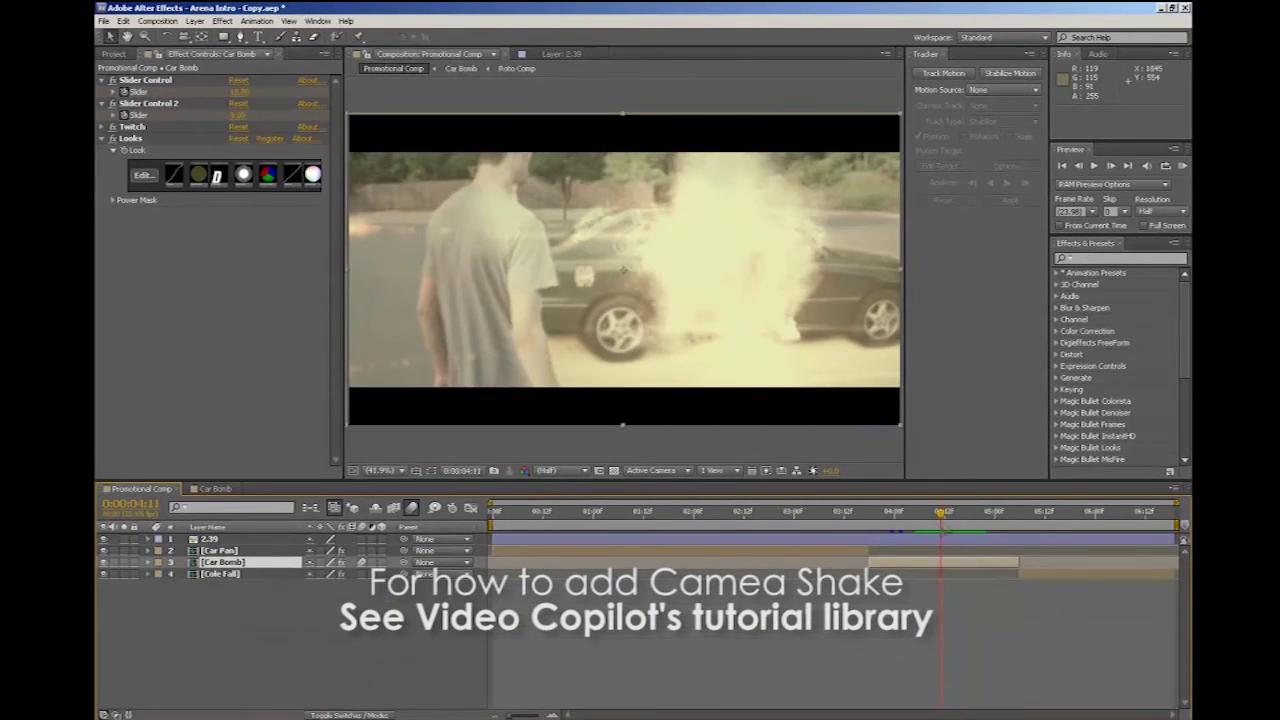
key(u)
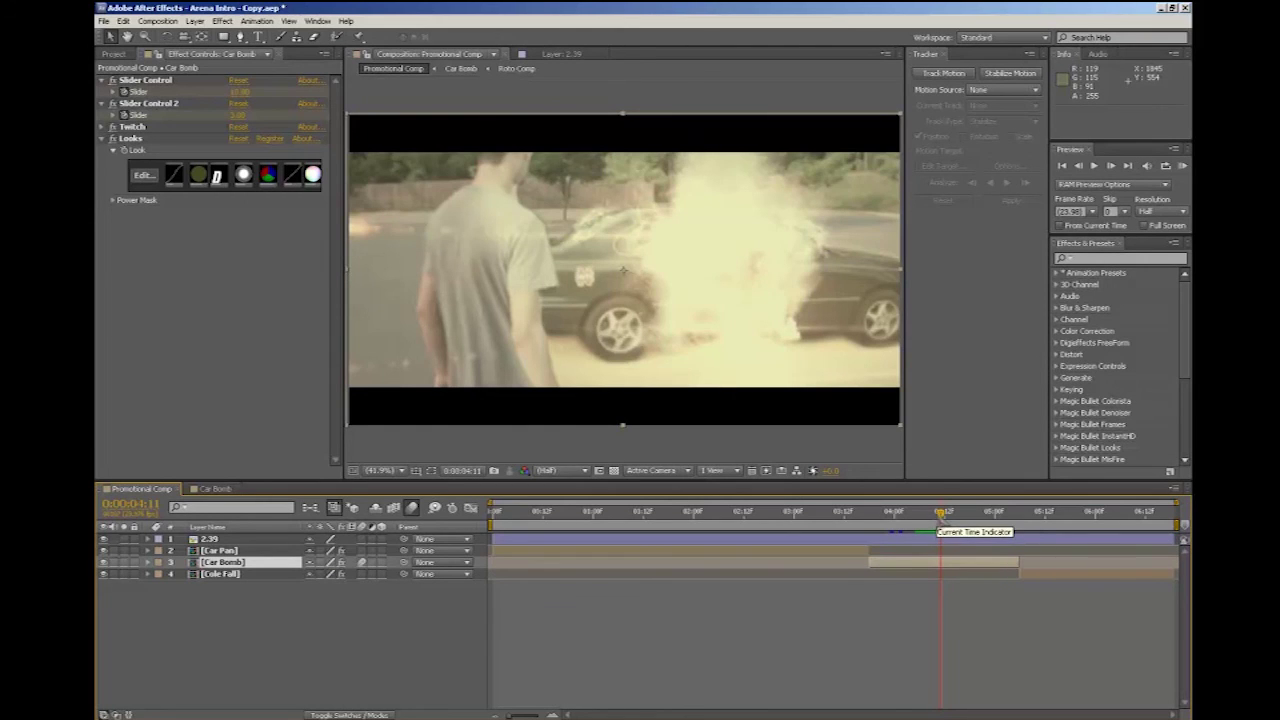
drag(940, 512, 953, 512)
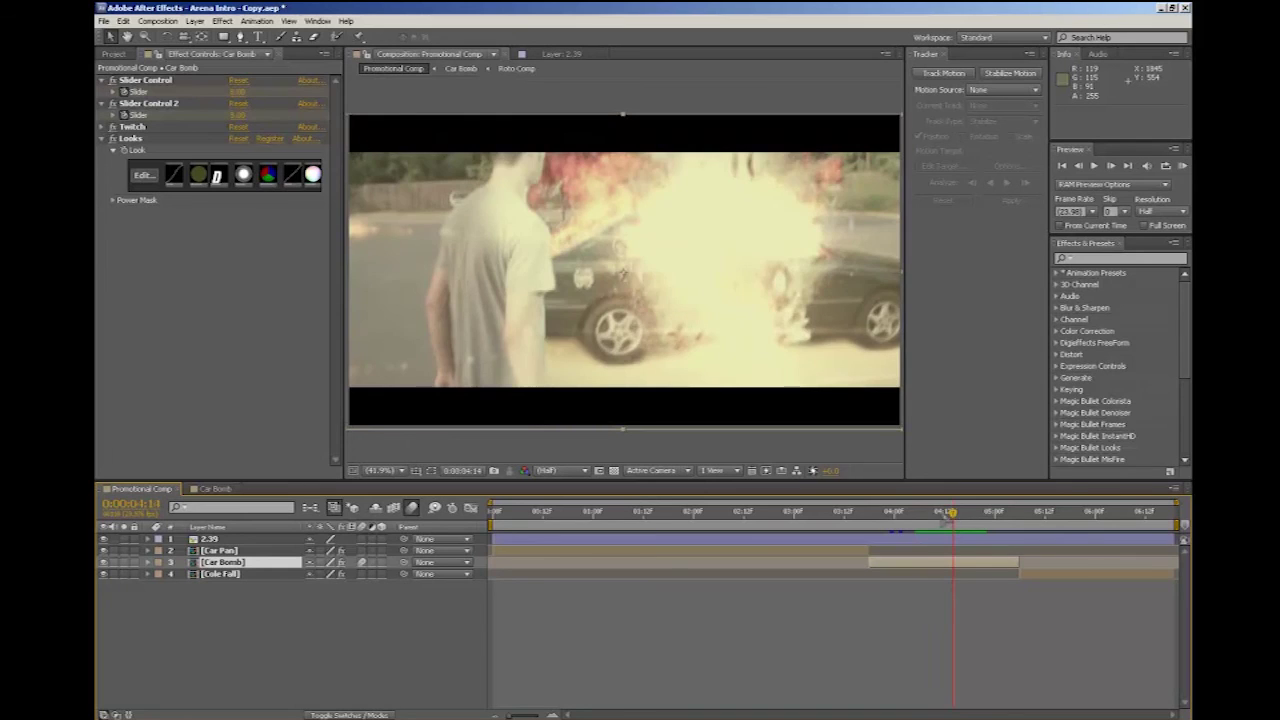
drag(950, 513, 963, 541)
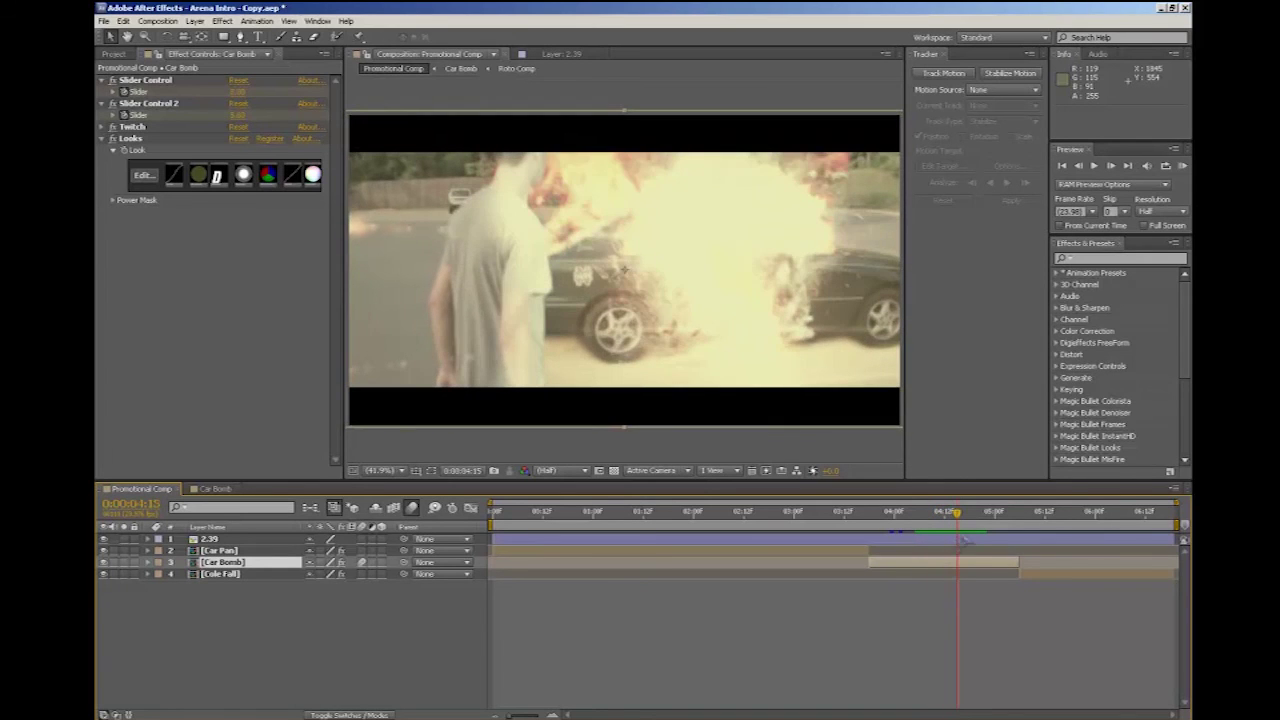